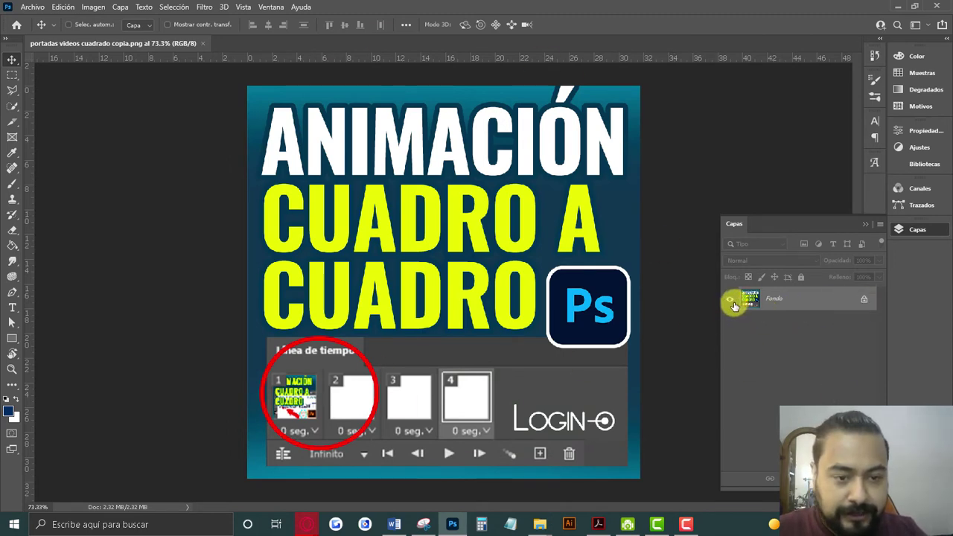
Step: Hide Capa 0 and fill a new layer, Capa 1, with solid white
click(866, 300)
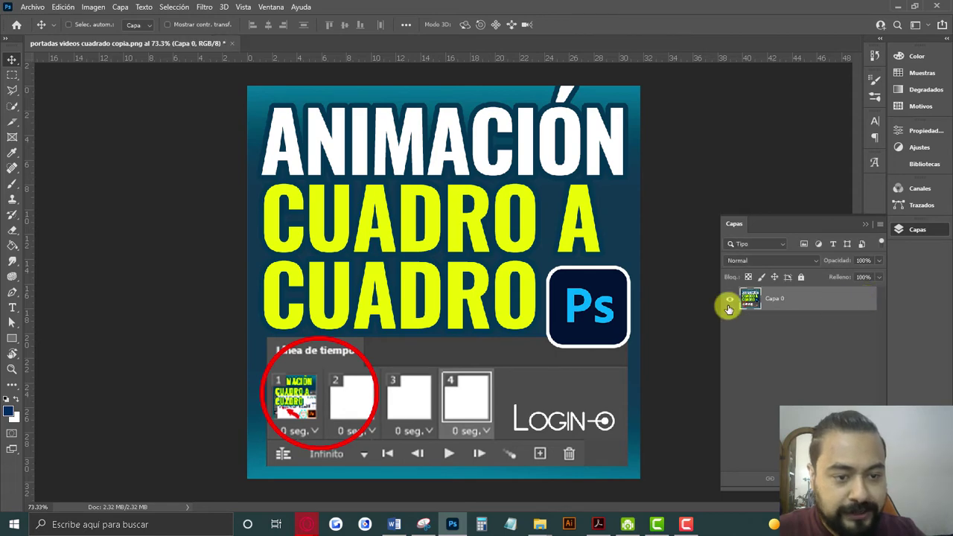
click(729, 299)
key(ctrl+shift+alt+n)
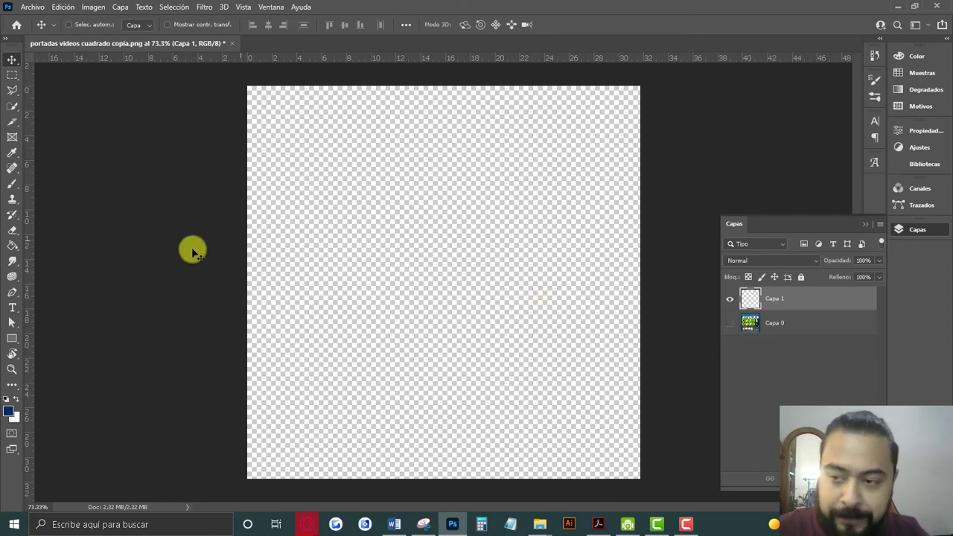
click(12, 245)
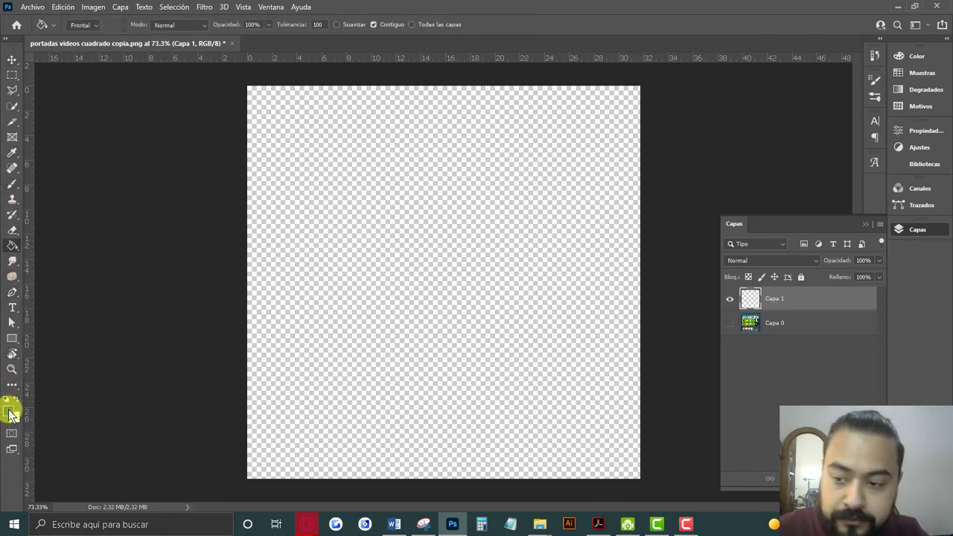
click(366, 306)
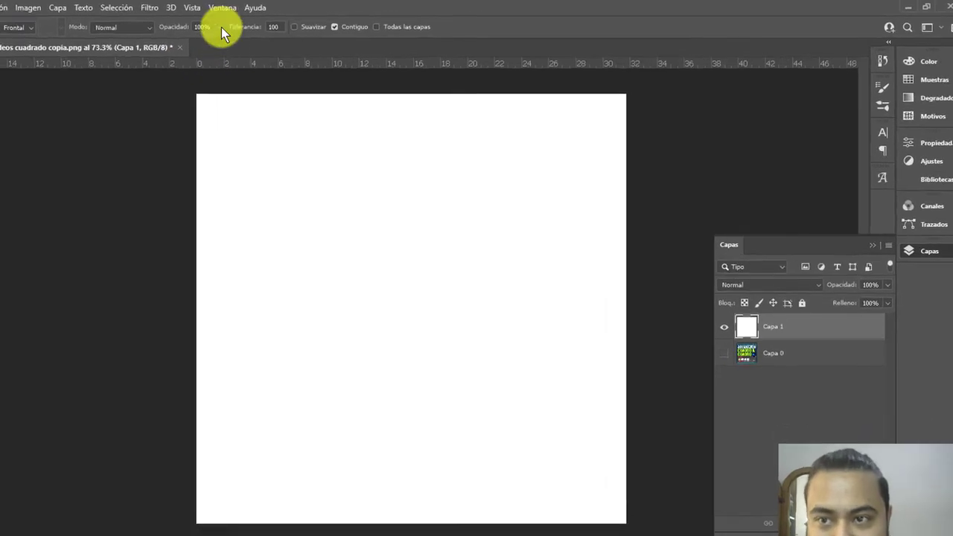
Step: Show the Línea de tiempo panel and create a frame animation starting on the white page
click(90, 9)
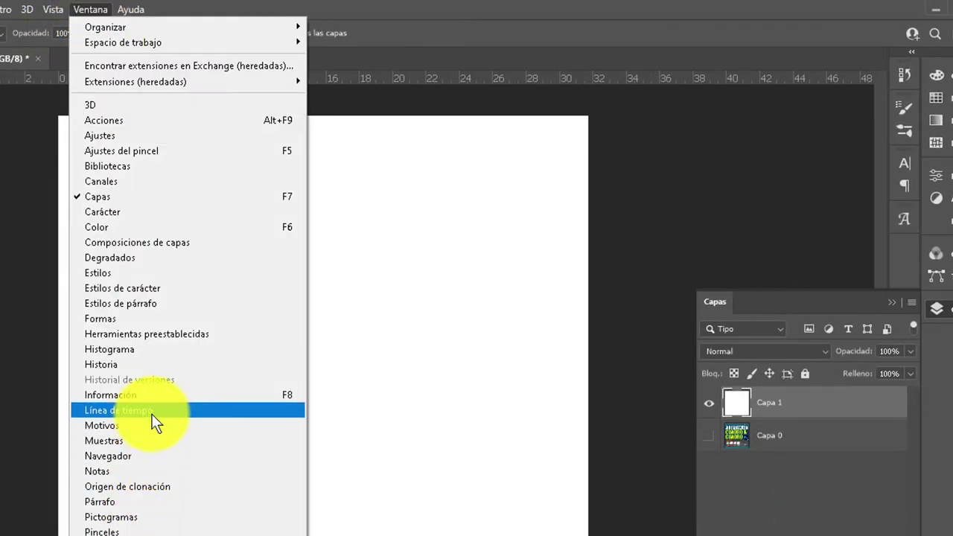
click(151, 410)
click(86, 10)
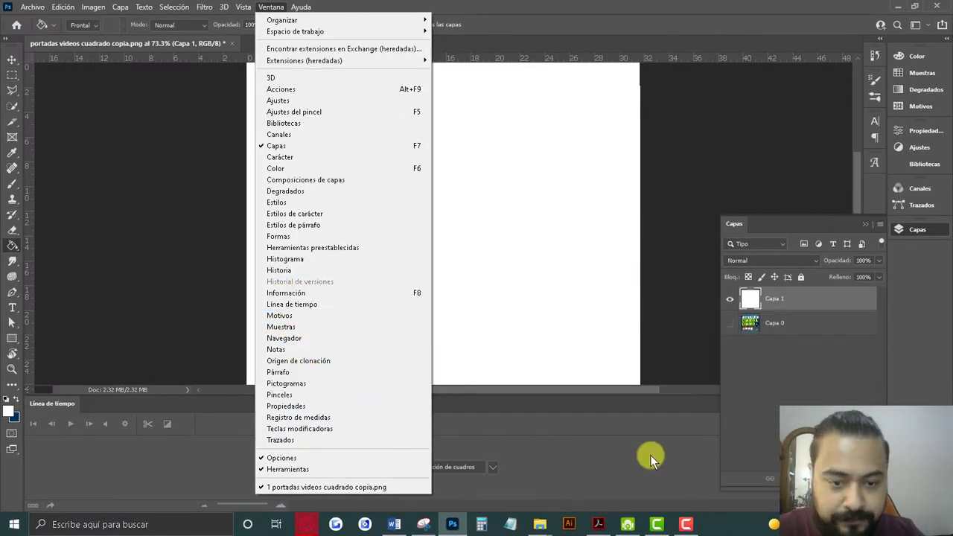
click(487, 475)
click(494, 471)
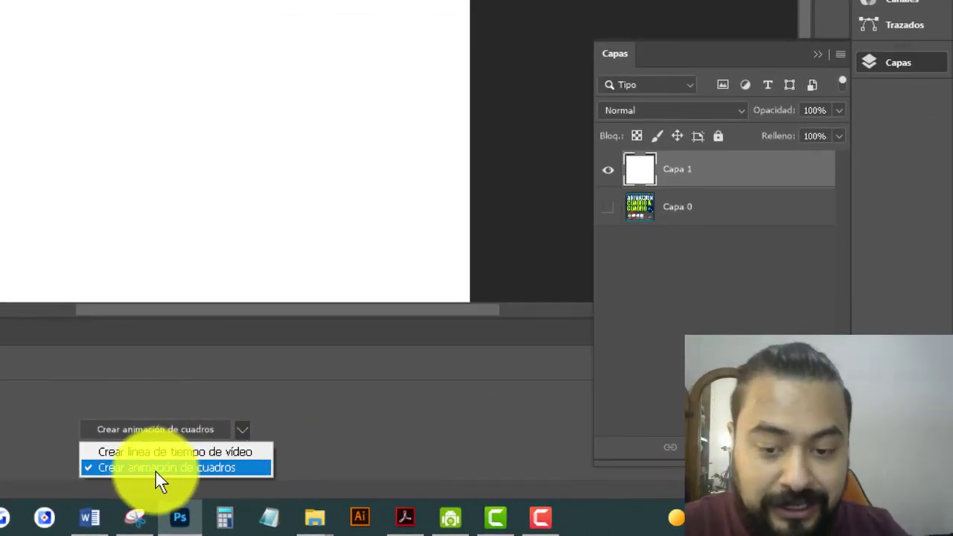
click(189, 431)
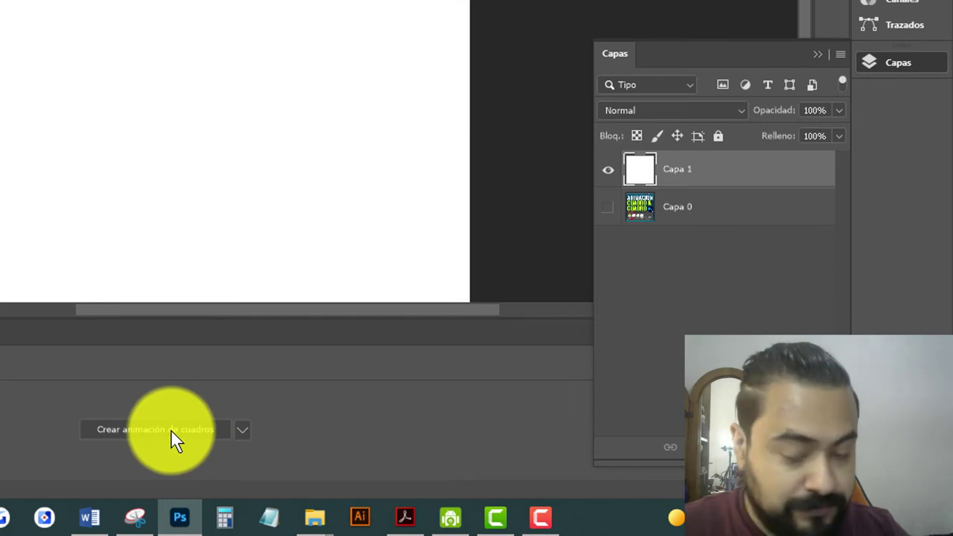
click(152, 431)
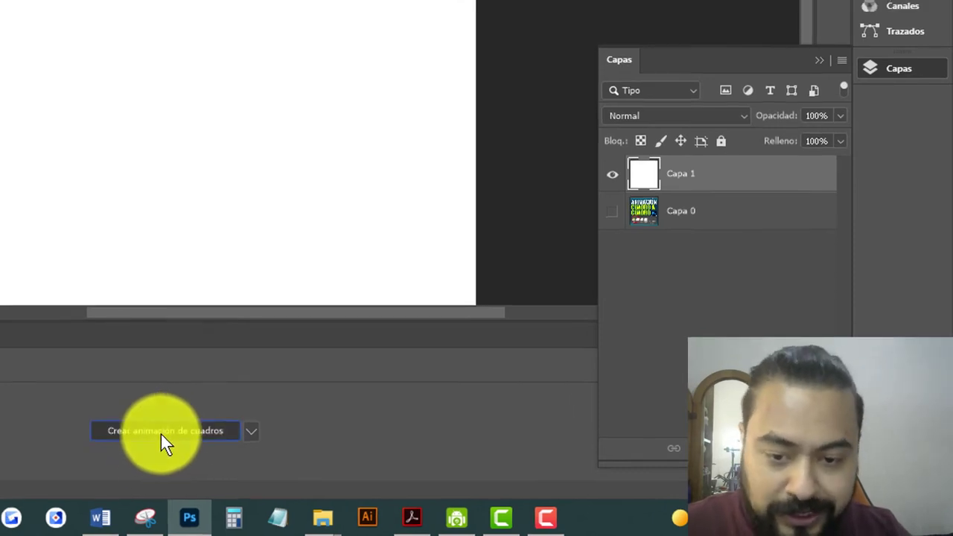
click(161, 434)
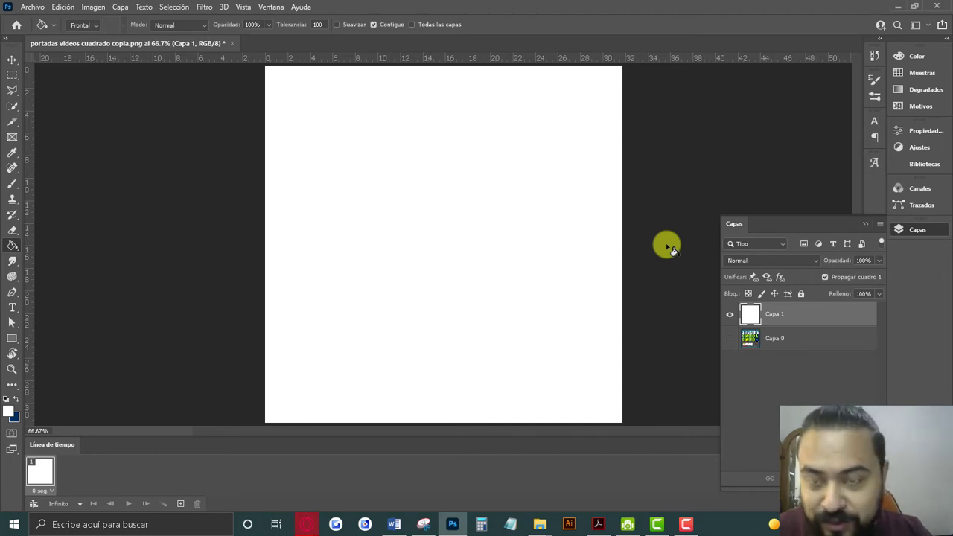
Step: Draw a navy blue square, Rectángulo 1, on the left of the page
click(11, 343)
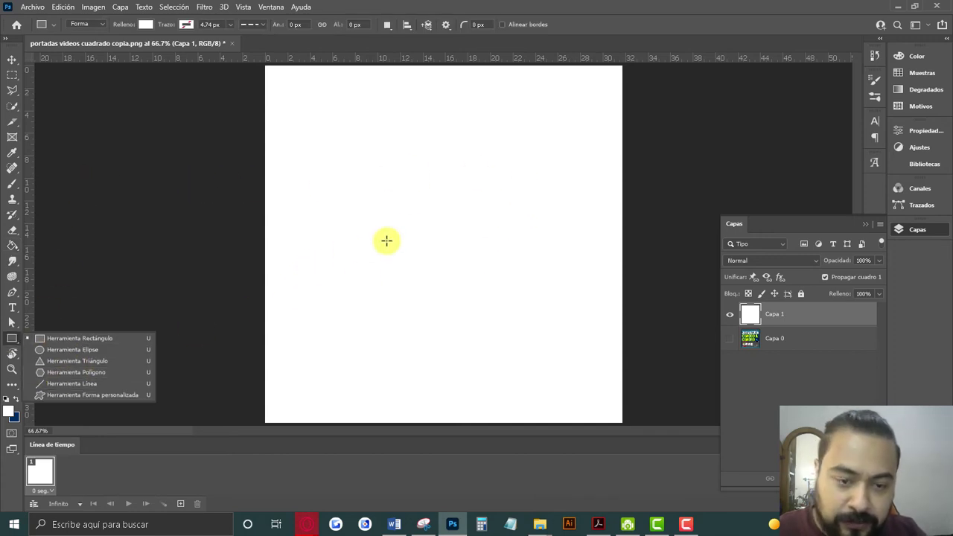
click(815, 322)
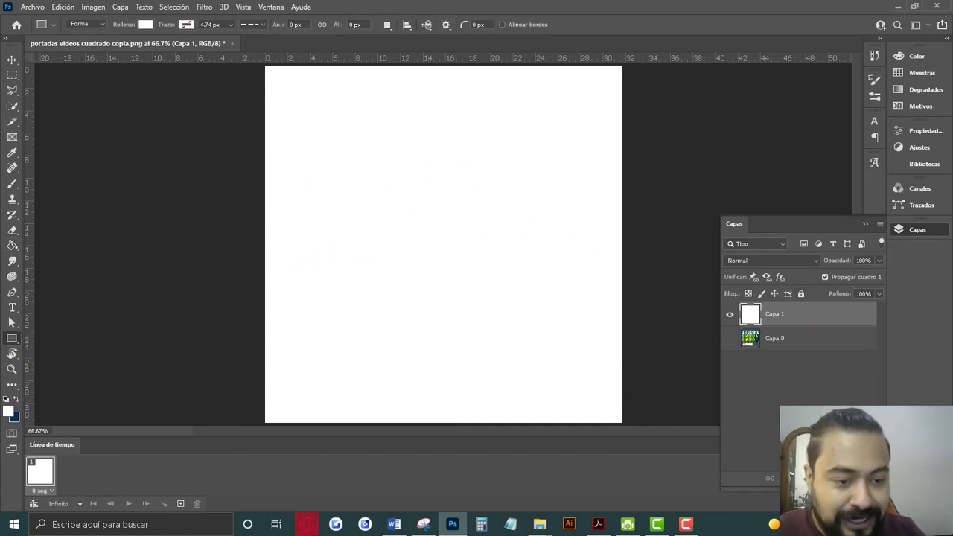
click(858, 479)
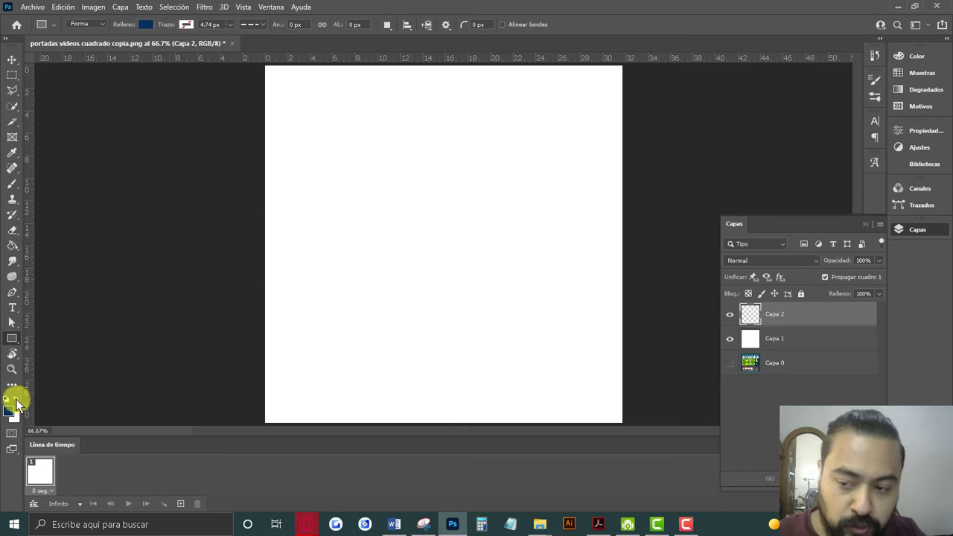
drag(303, 183, 404, 283)
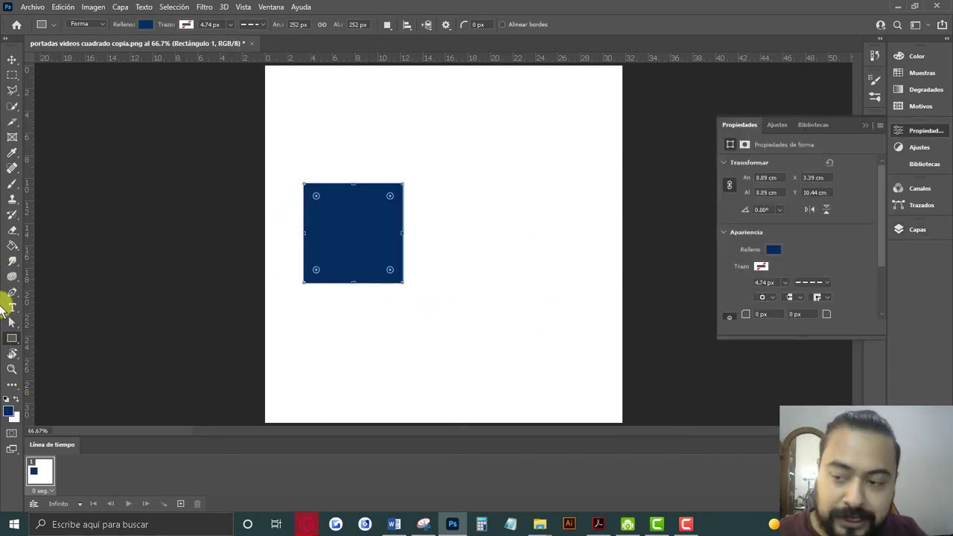
Step: On a new layer, draw a triangle, Triángulo 1, in the upper right of the page
click(916, 230)
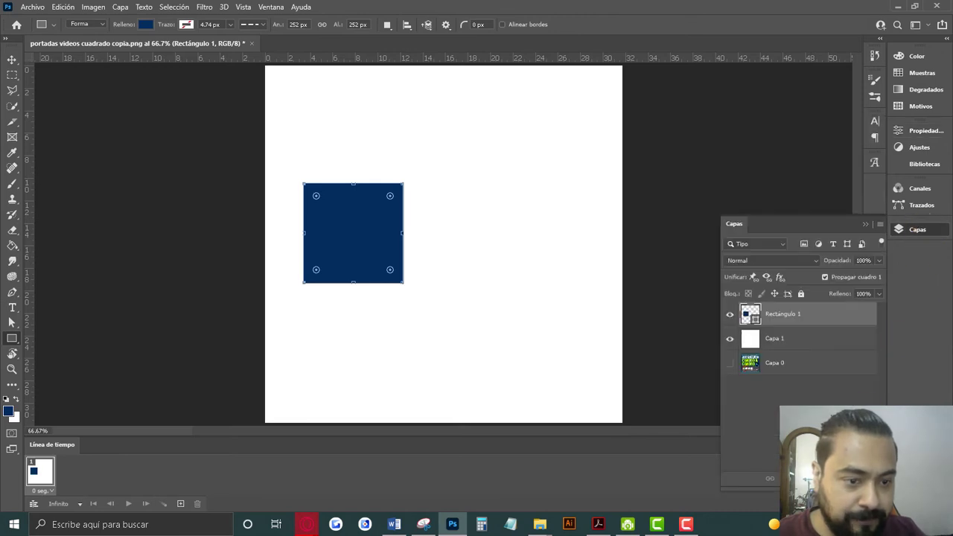
key(ctrl+shift+alt+n)
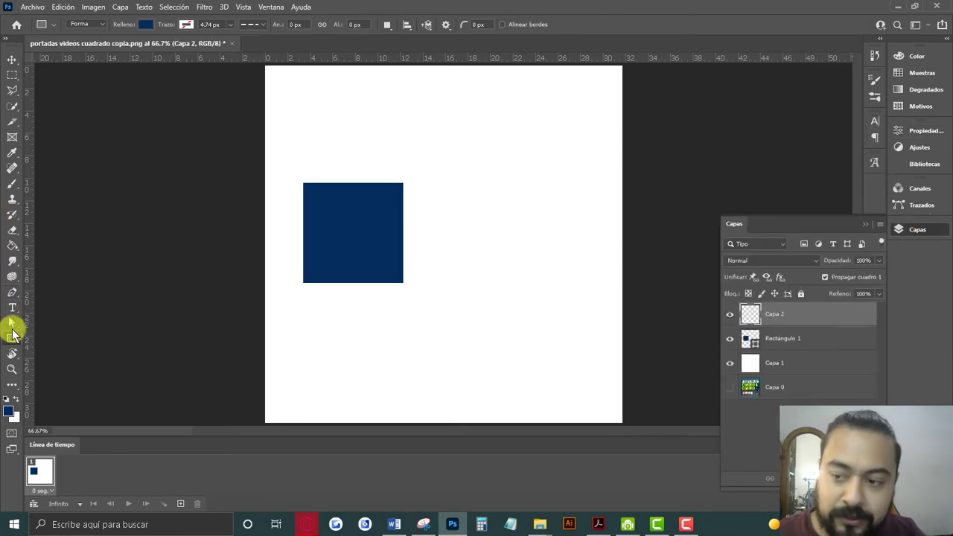
right_click(12, 339)
click(55, 358)
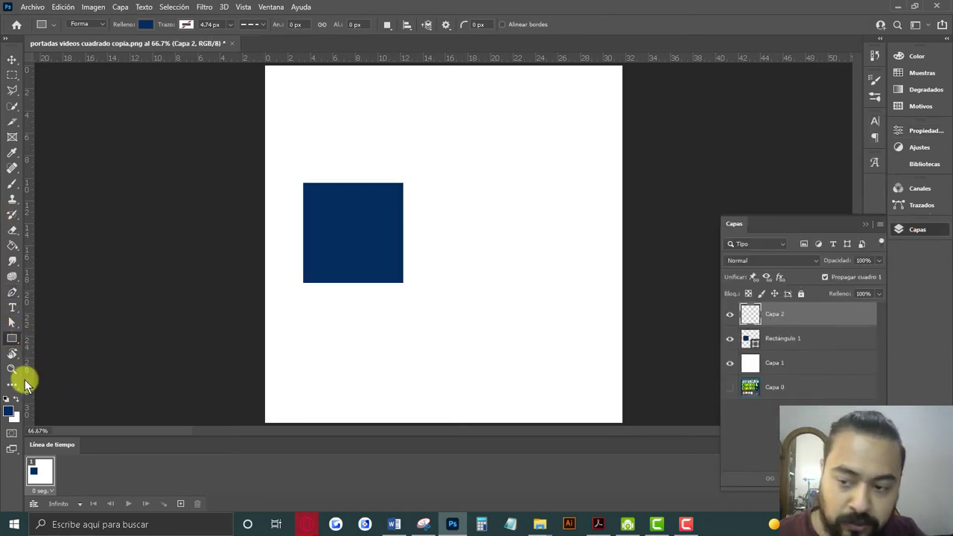
drag(455, 186, 556, 224)
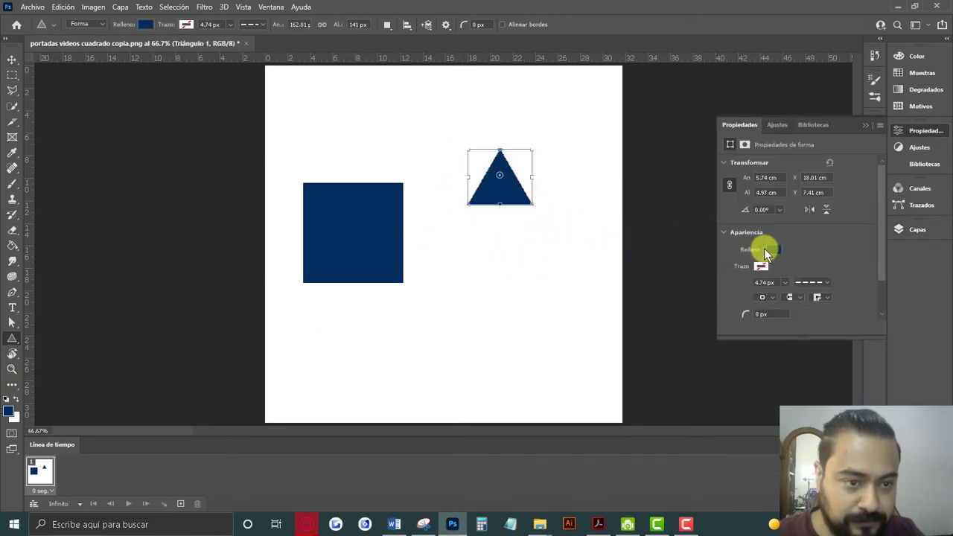
Step: Set the triangle's Relleno to an orange Color uniforme
click(767, 250)
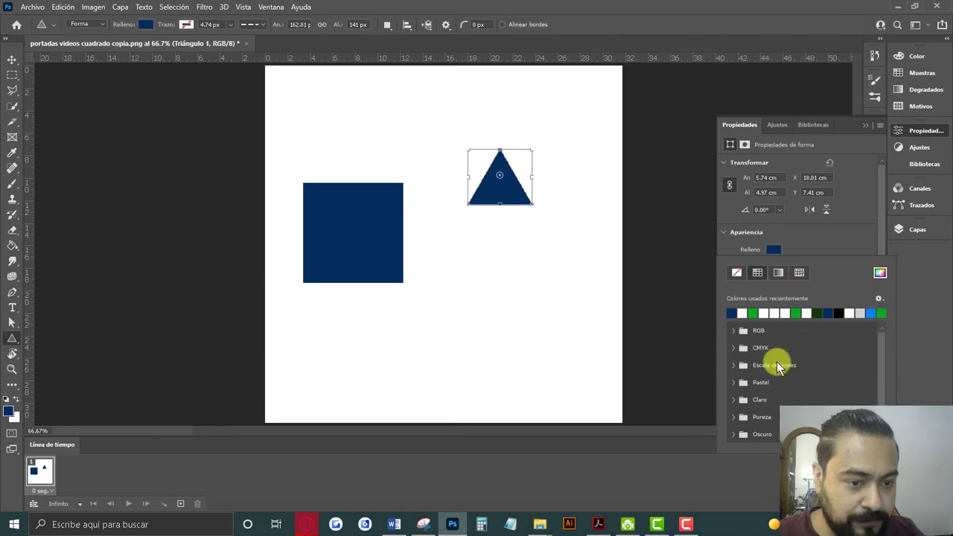
click(775, 252)
click(774, 252)
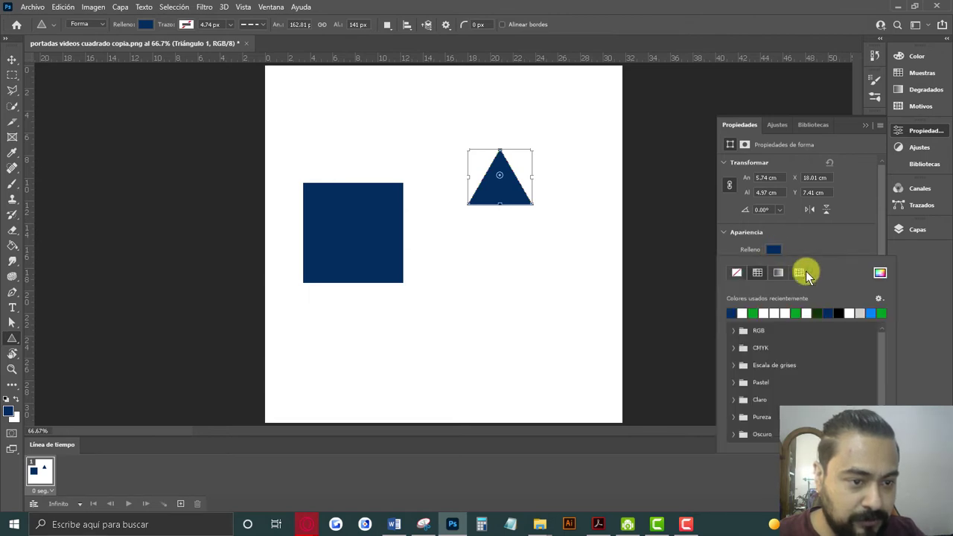
click(881, 272)
click(777, 443)
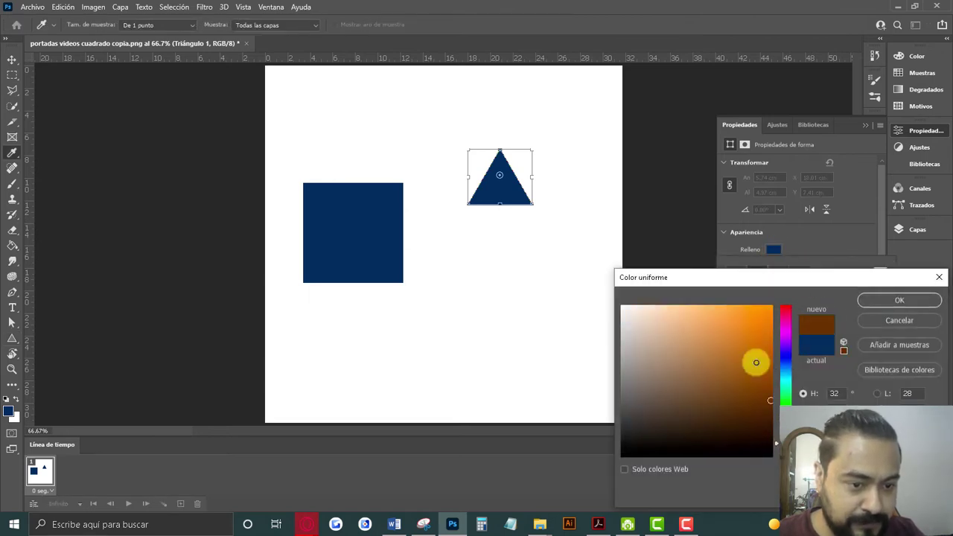
drag(756, 363, 785, 324)
drag(765, 401, 792, 328)
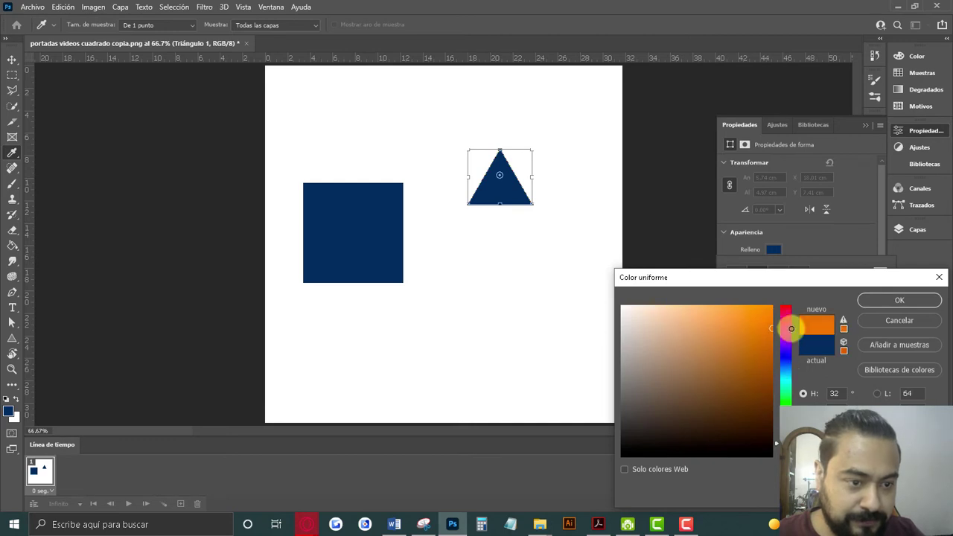
click(896, 301)
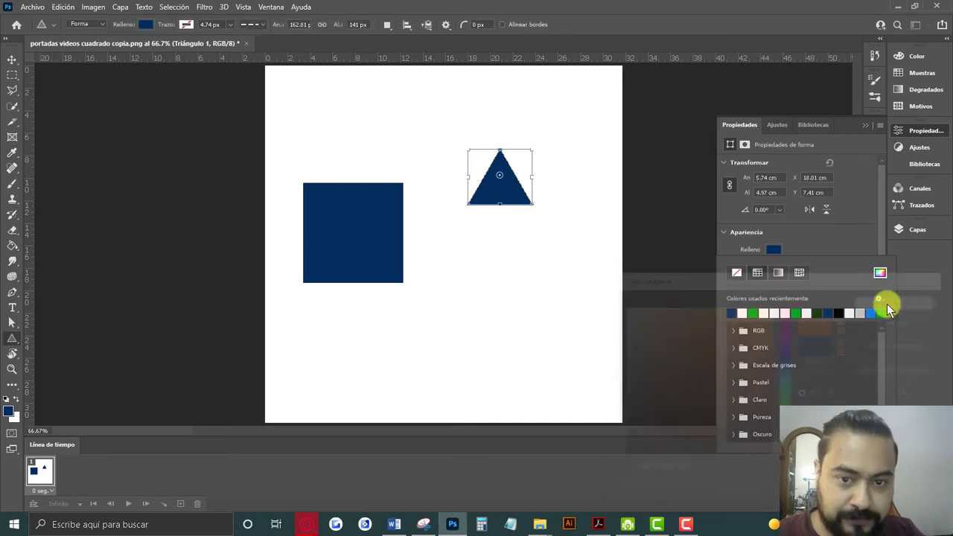
Step: Enlarge the triangle to about 10.23 × 8.86 cm with Free Transform
click(9, 61)
key(ctrl+t)
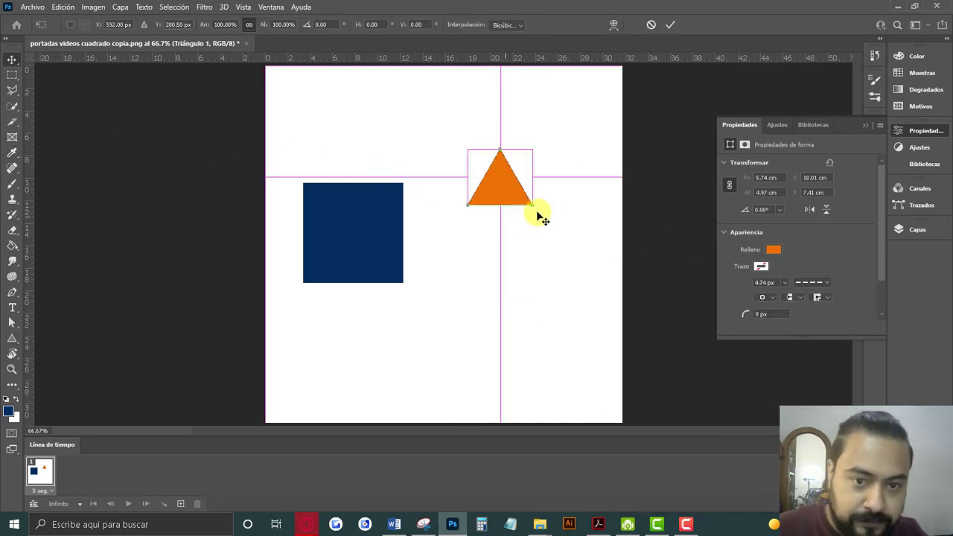
mouse_move(527, 205)
mouse_down()
mouse_move(579, 251)
mouse_move(526, 187)
mouse_move(540, 199)
mouse_up()
key(Return)
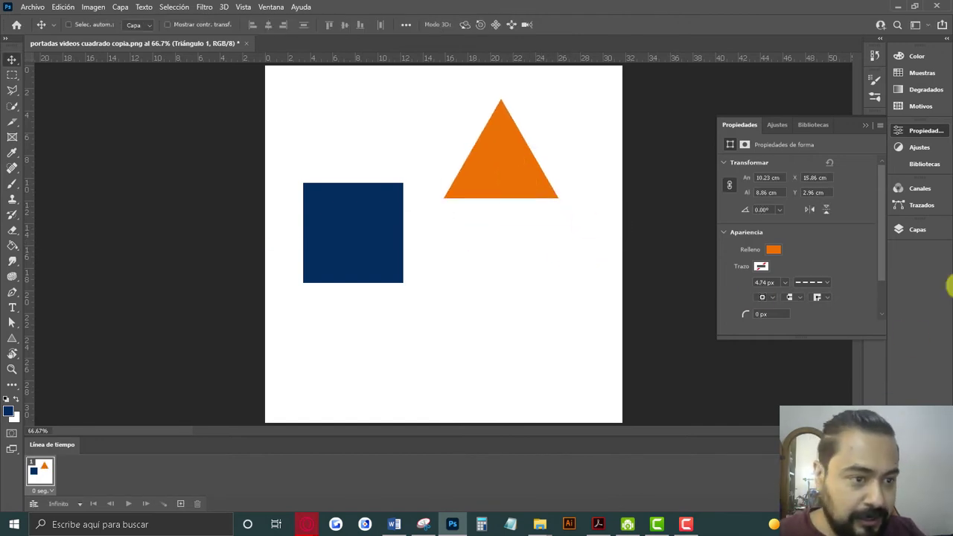
click(906, 234)
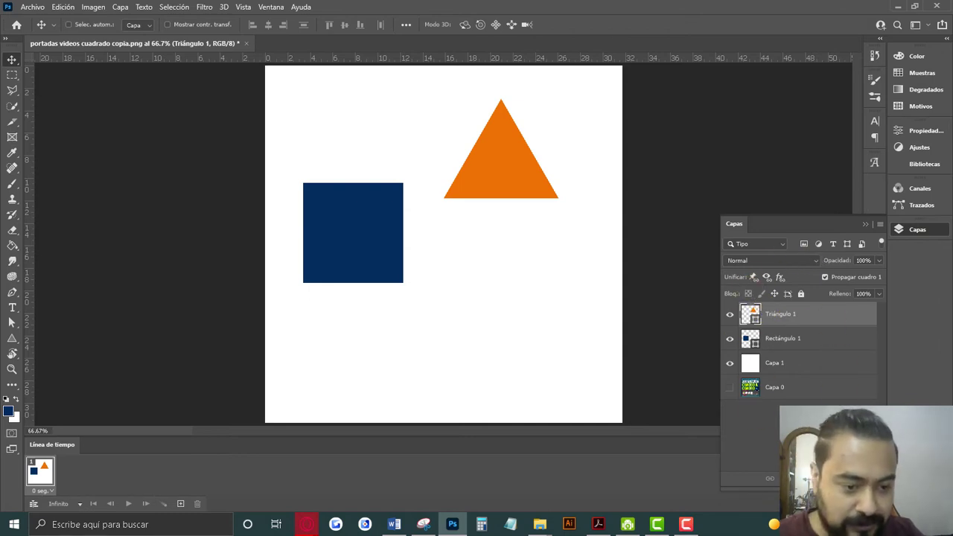
Step: On a new layer, draw a green circle, Elipse 1, in the lower right of the page
click(849, 479)
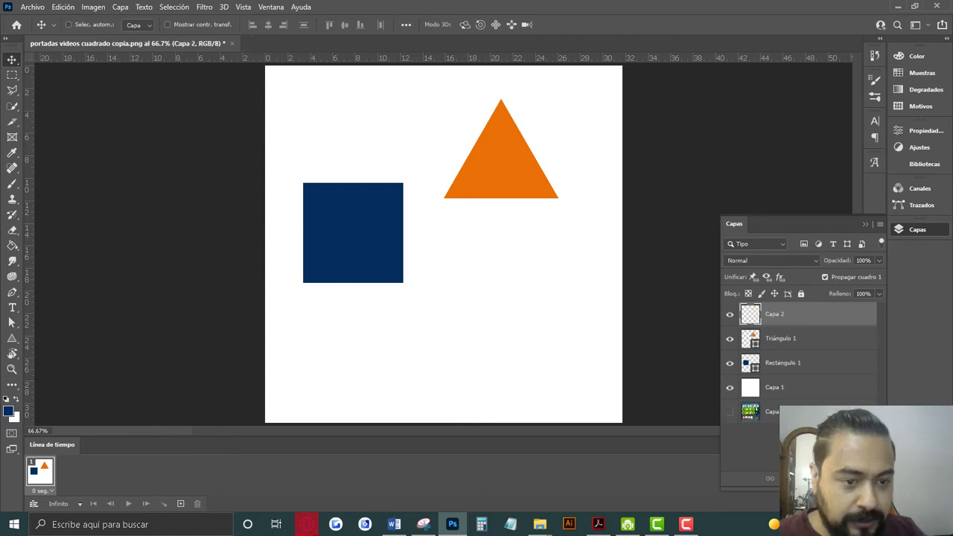
click(11, 341)
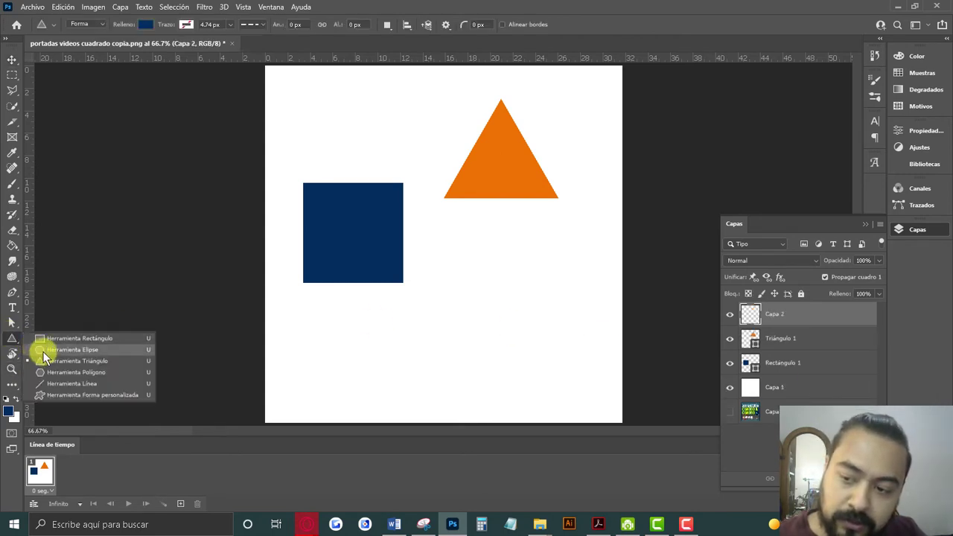
click(72, 349)
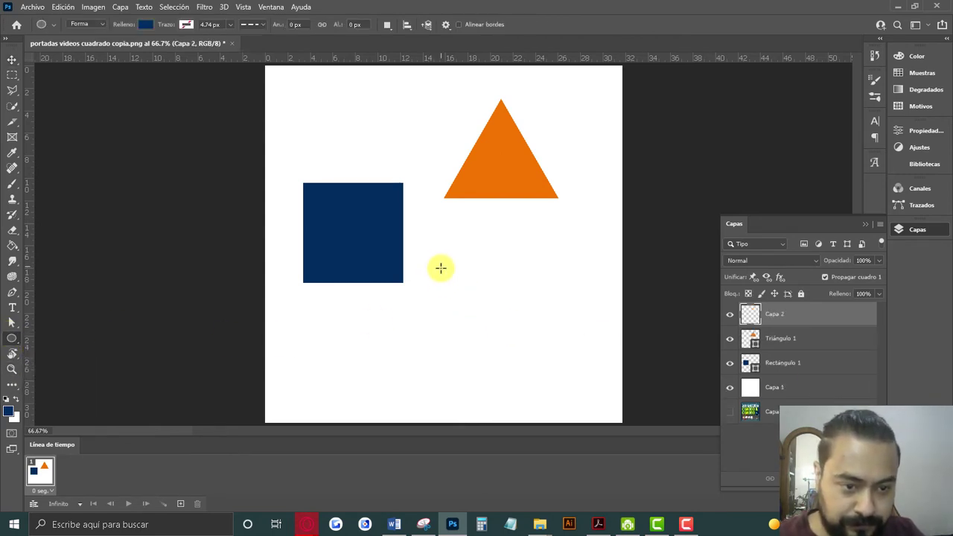
drag(441, 267, 609, 389)
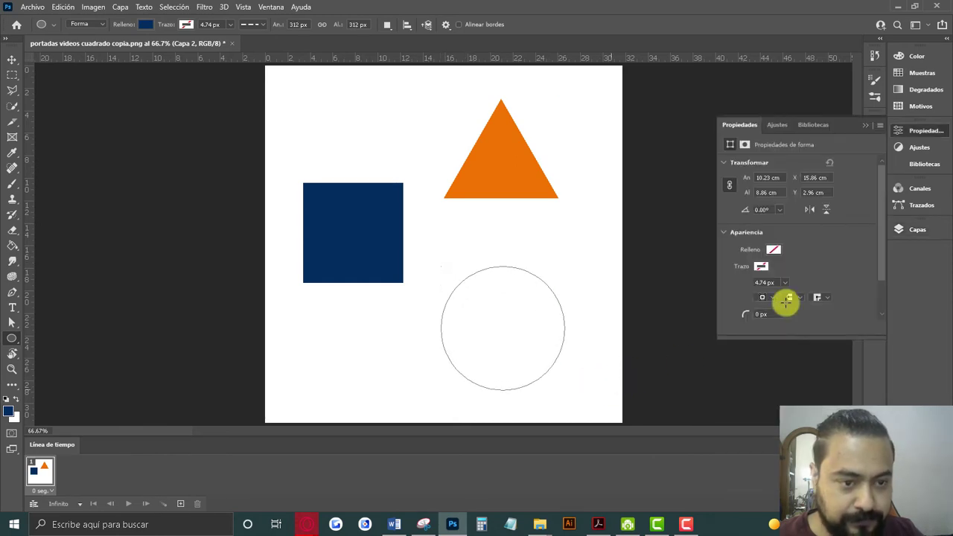
click(770, 251)
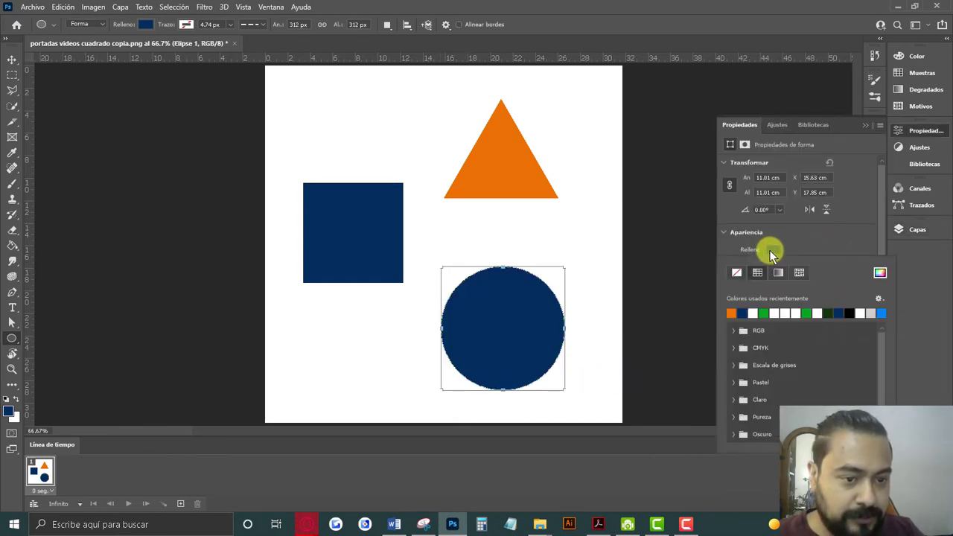
click(770, 313)
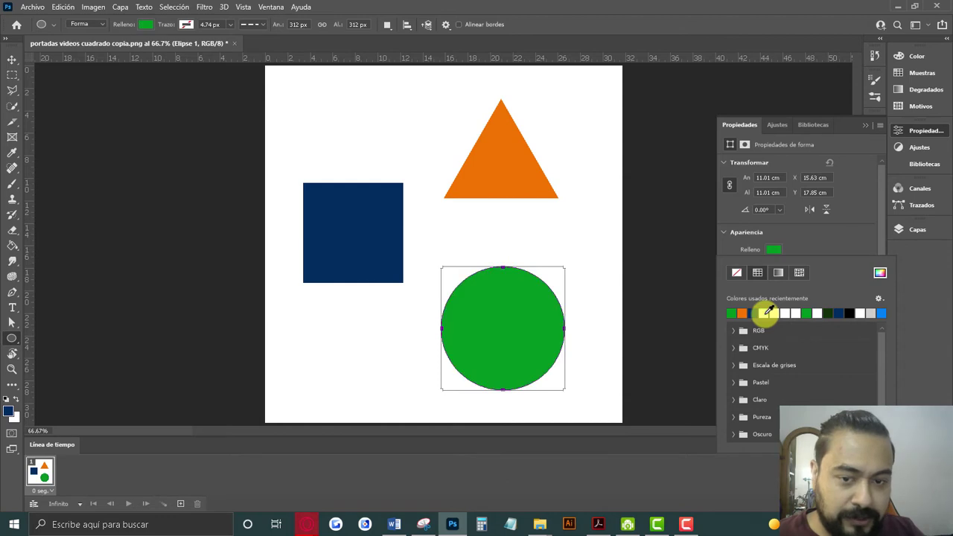
click(13, 61)
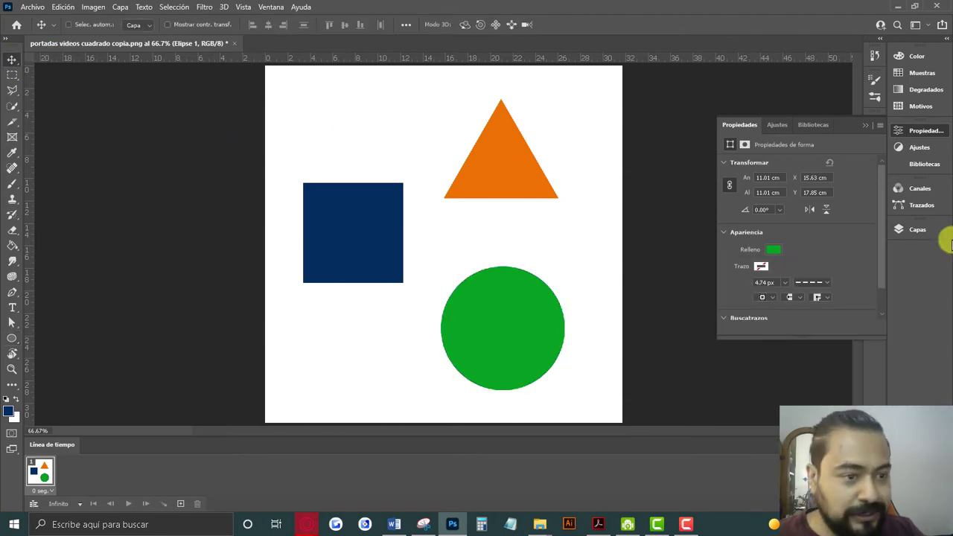
click(917, 229)
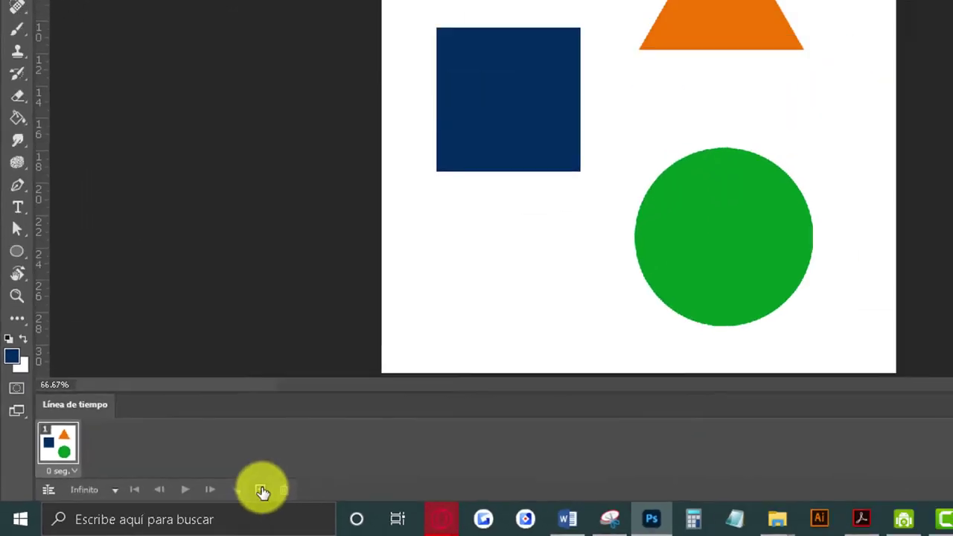
Step: Duplicate the first frame into frame 2 and select the Triángulo 1 layer
click(262, 491)
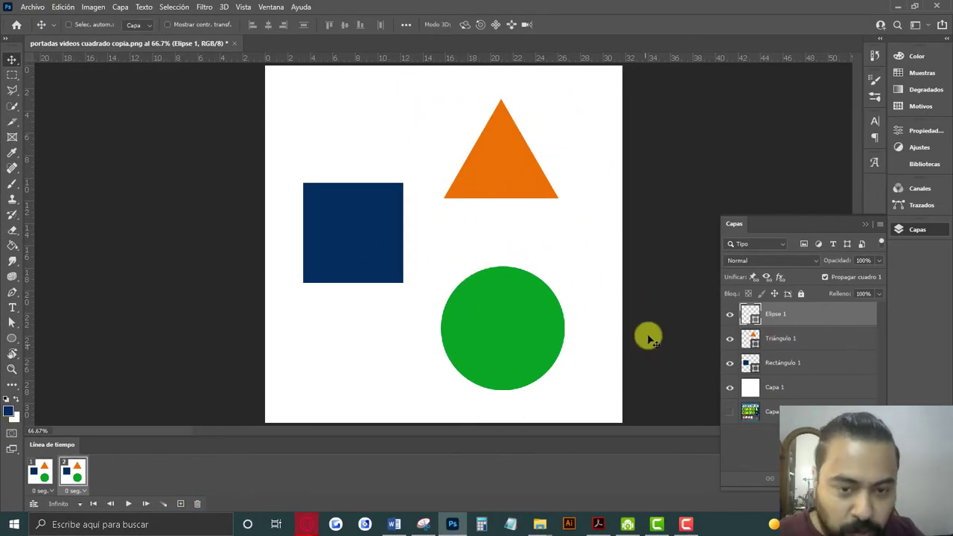
click(790, 346)
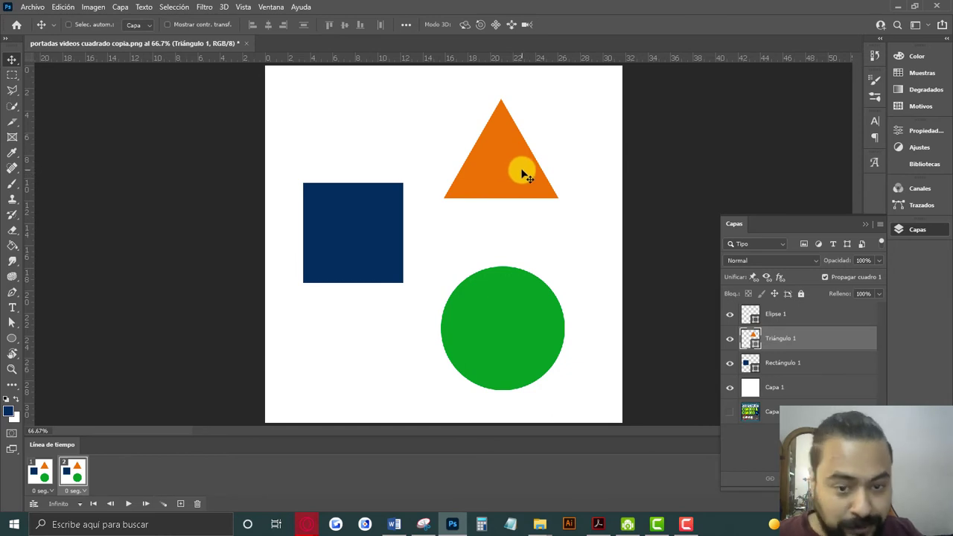
Step: In frame 2, move the orange triangle down behind the green circle
drag(523, 173, 529, 287)
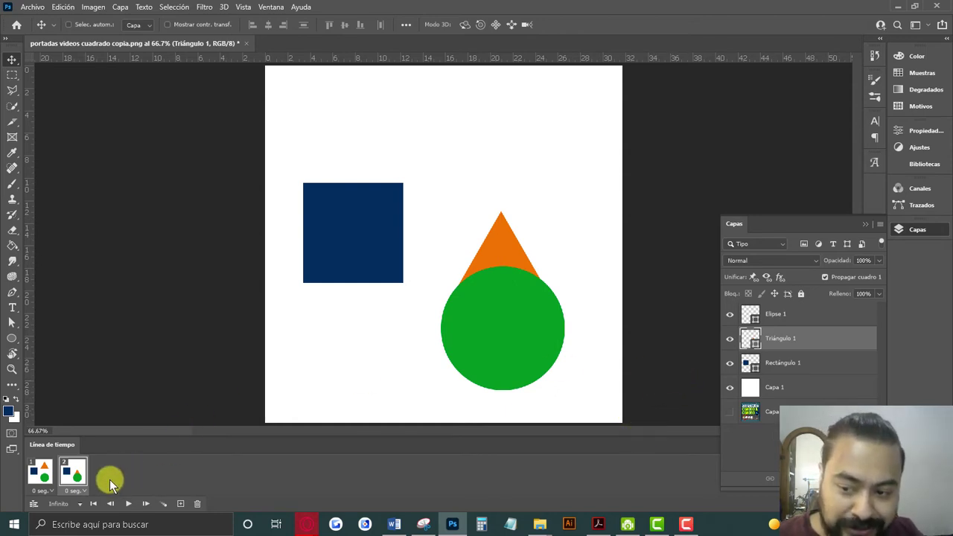
click(40, 477)
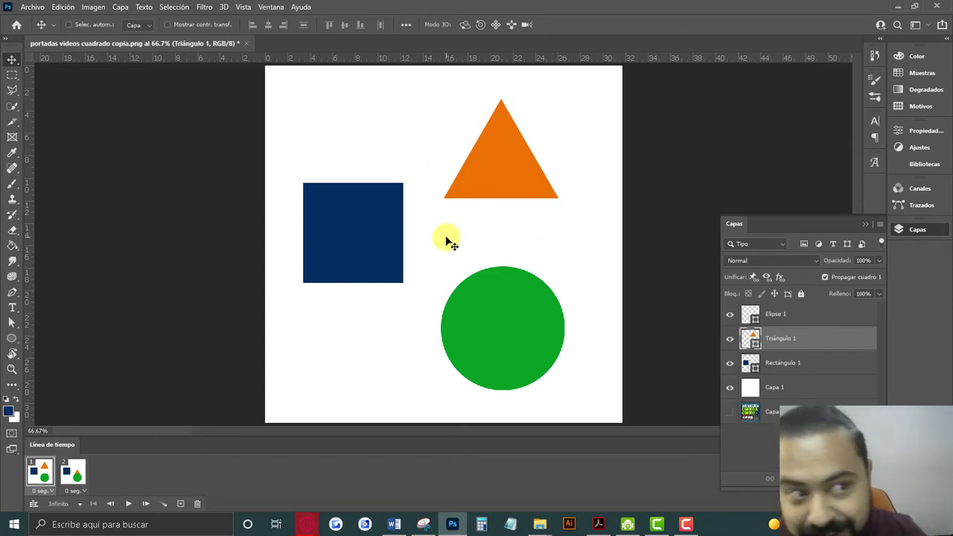
click(71, 481)
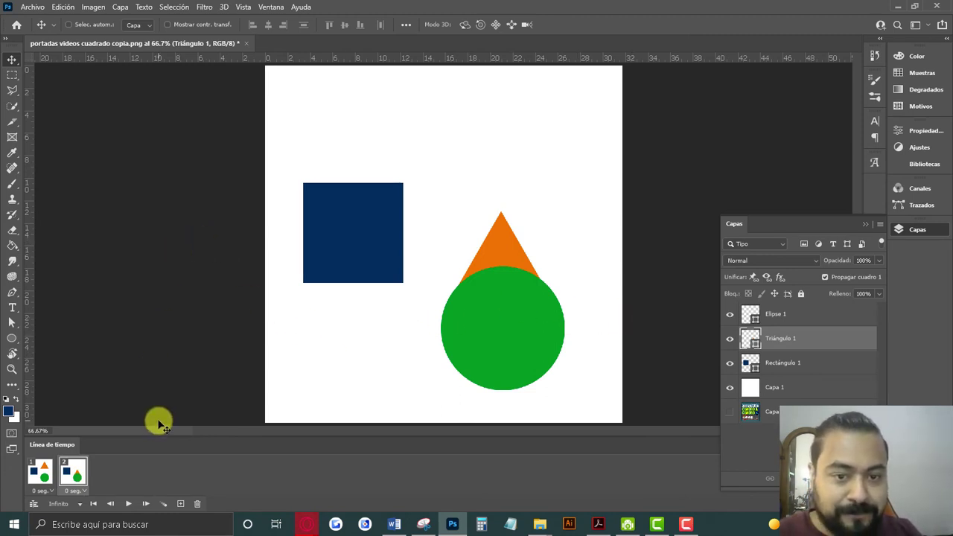
click(41, 471)
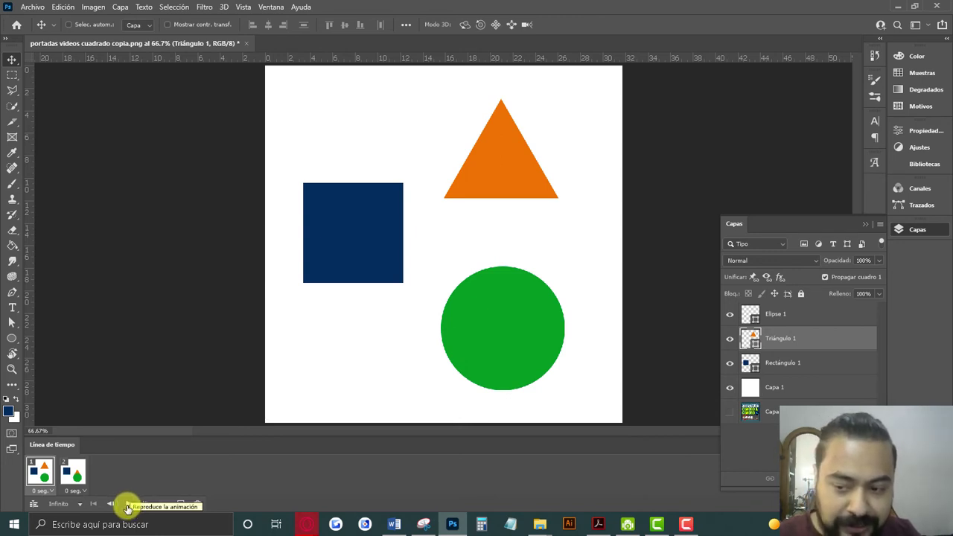
Step: Preview the two-frame animation and open Intercalar with 5 frames to add
click(128, 509)
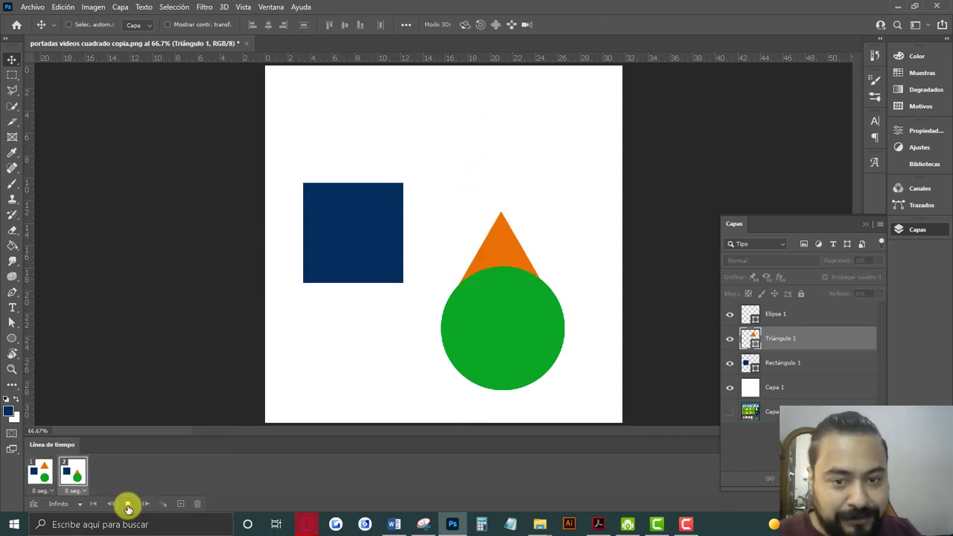
click(128, 505)
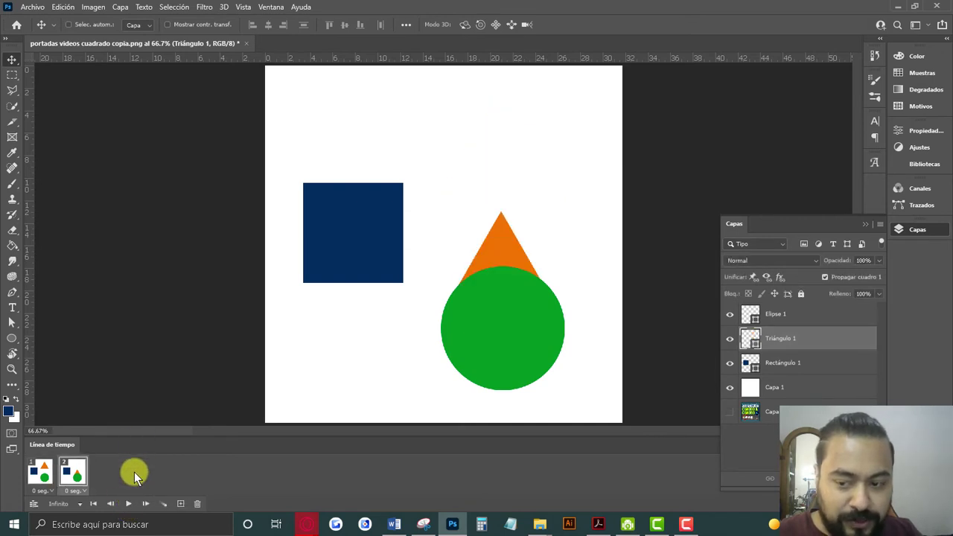
click(41, 471)
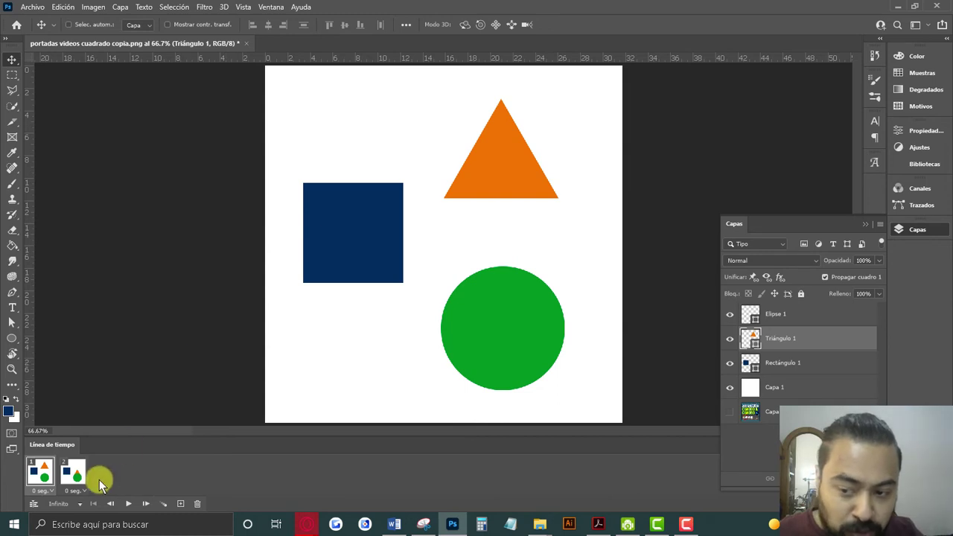
click(72, 479)
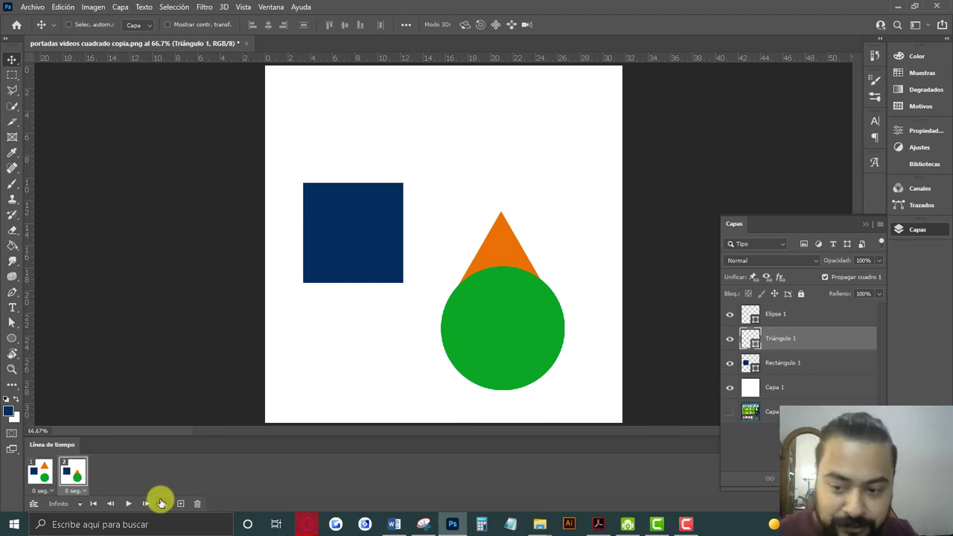
click(162, 503)
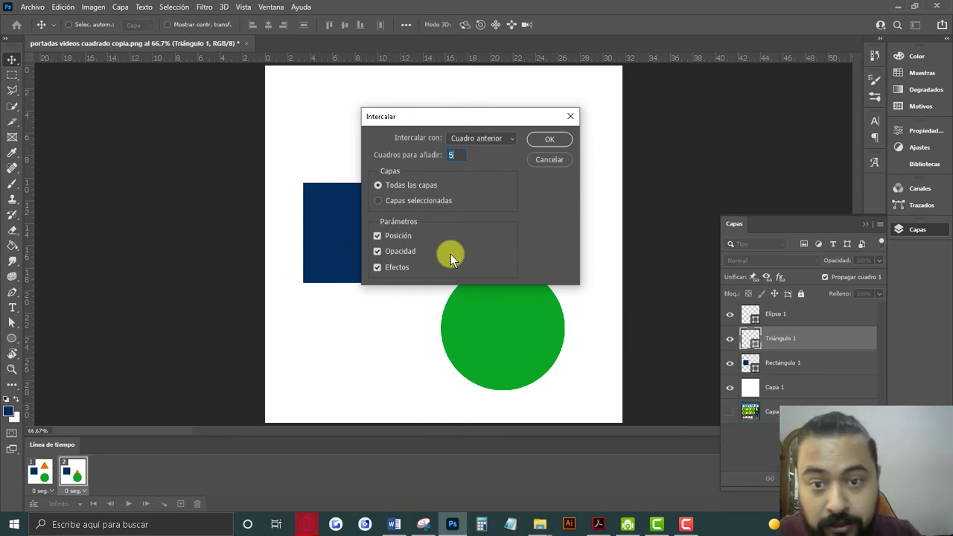
Step: Add 5 tweened frames for a seven-frame animation and play it back
click(550, 138)
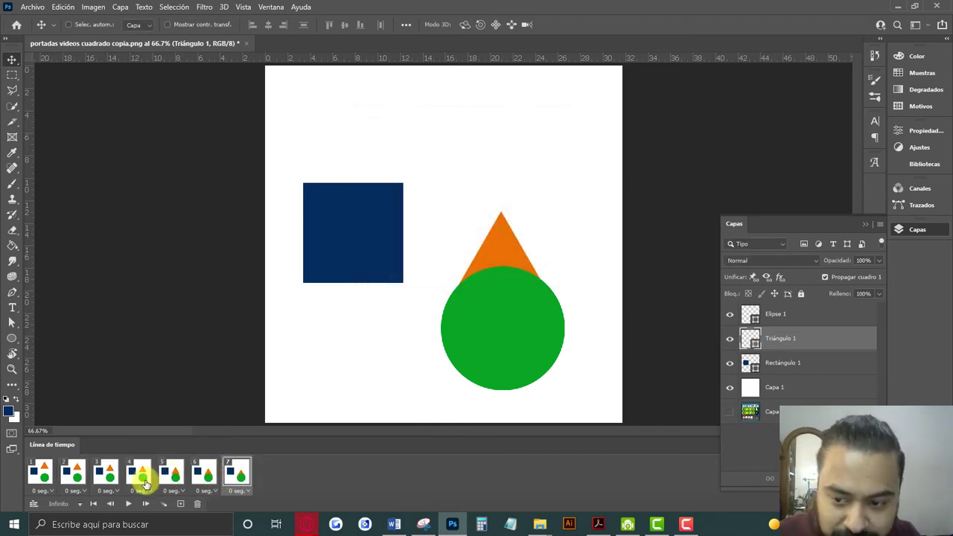
click(46, 473)
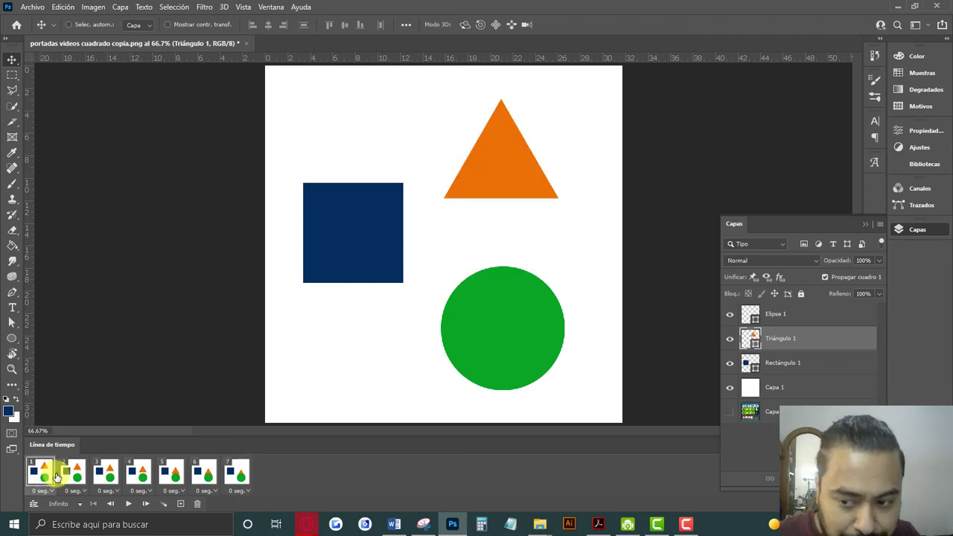
click(237, 472)
click(43, 473)
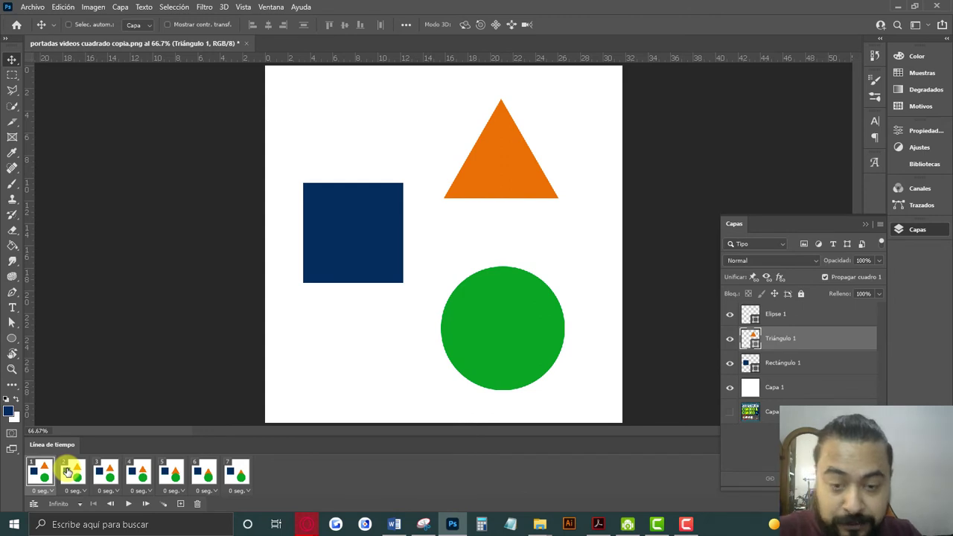
click(129, 504)
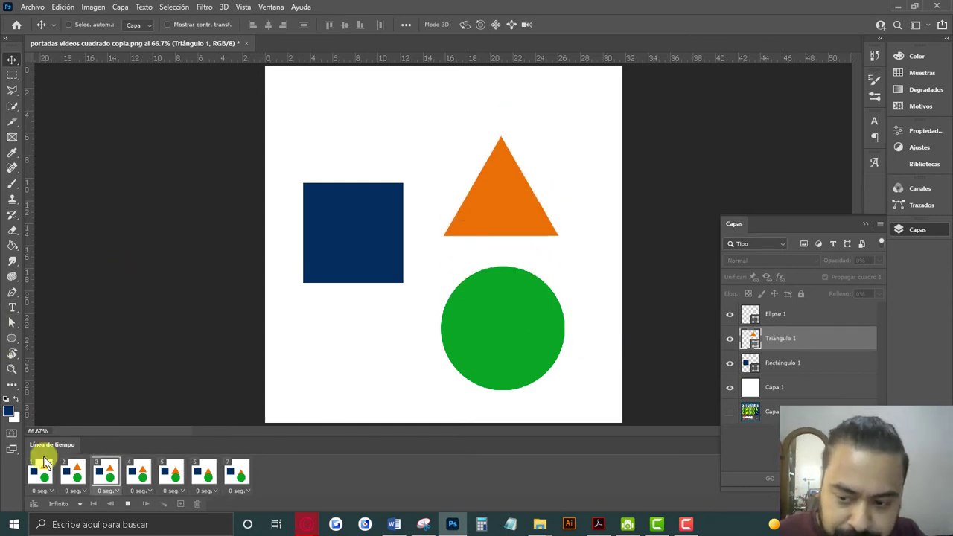
click(119, 504)
click(40, 472)
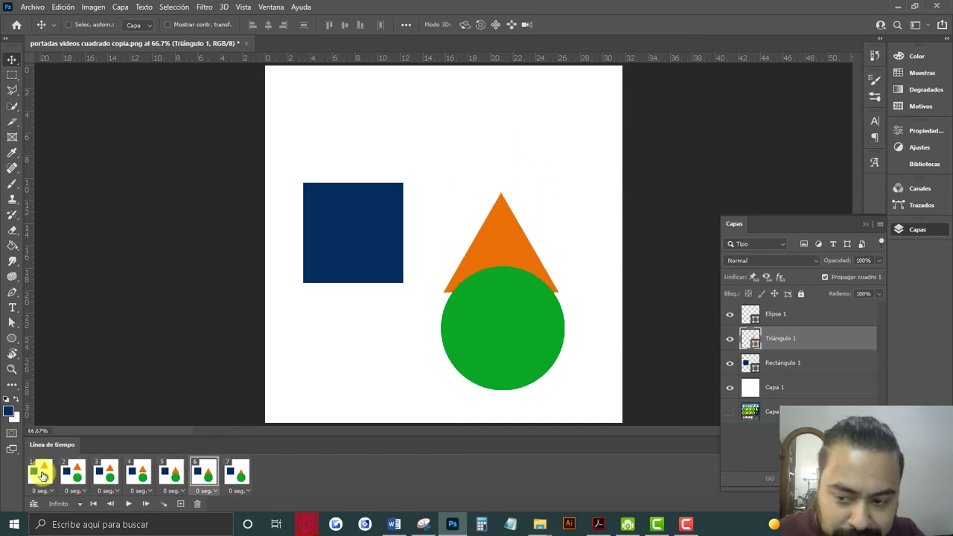
click(79, 505)
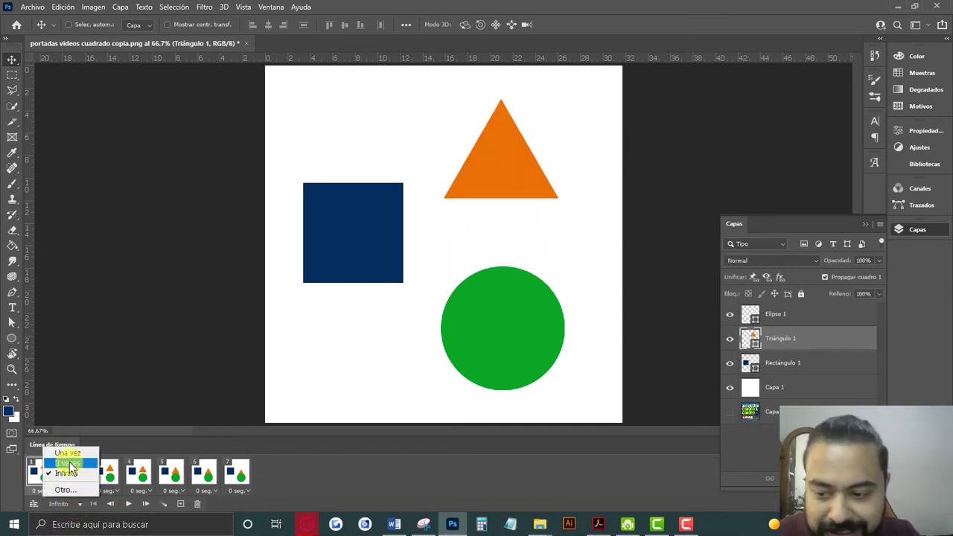
click(70, 488)
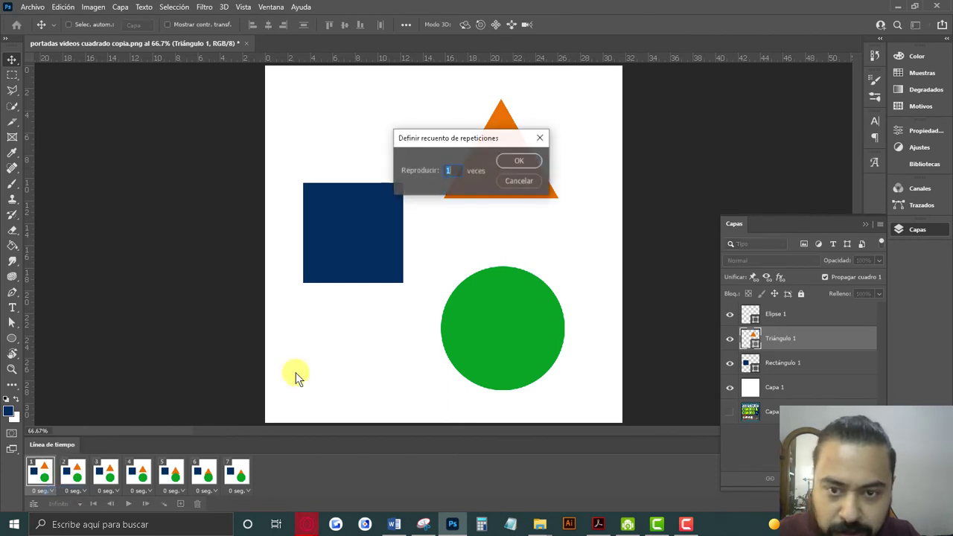
click(540, 136)
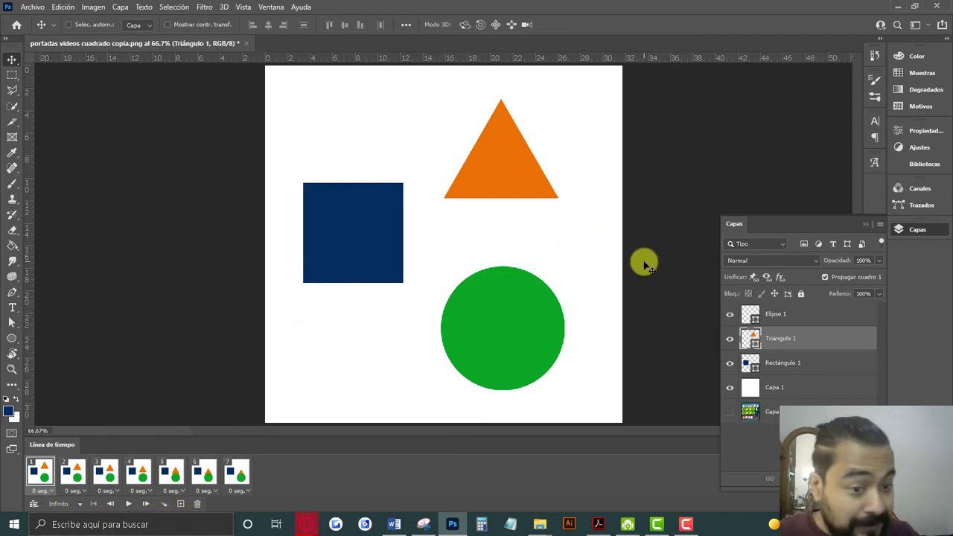
Step: Play and stop a preview of the seven-frame animation
click(231, 473)
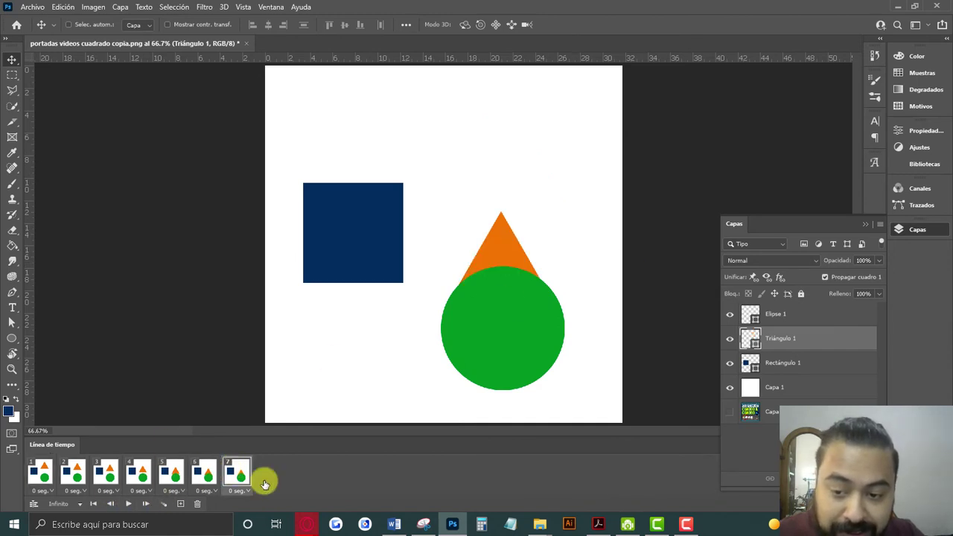
click(42, 471)
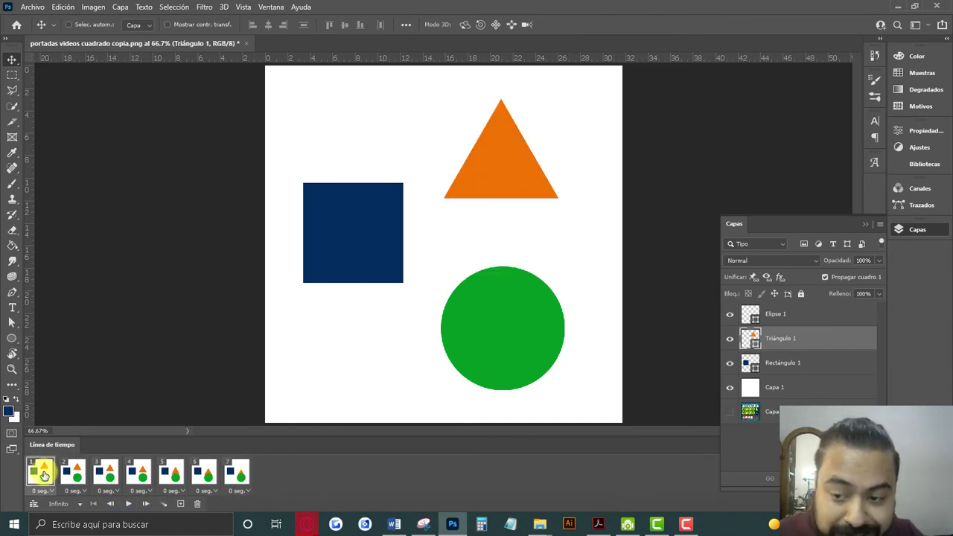
click(128, 506)
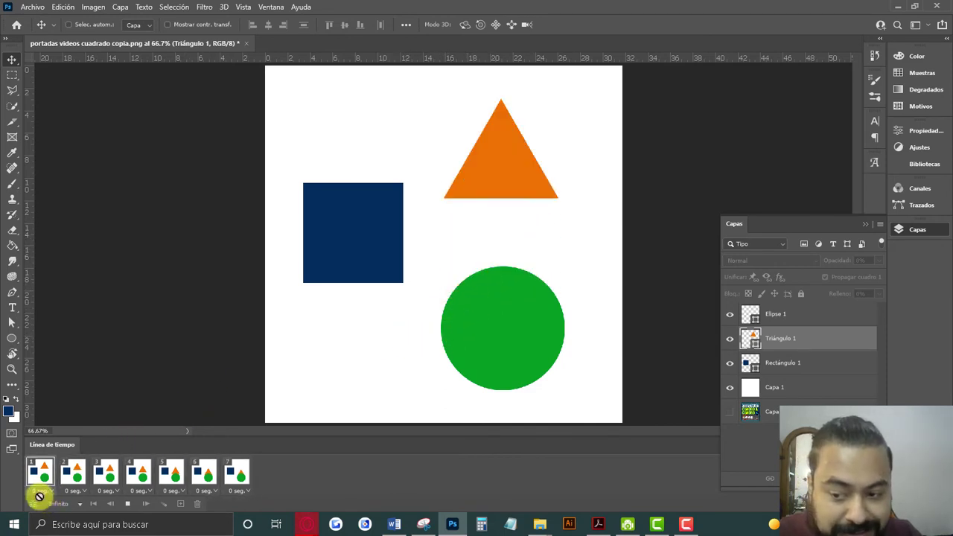
click(129, 507)
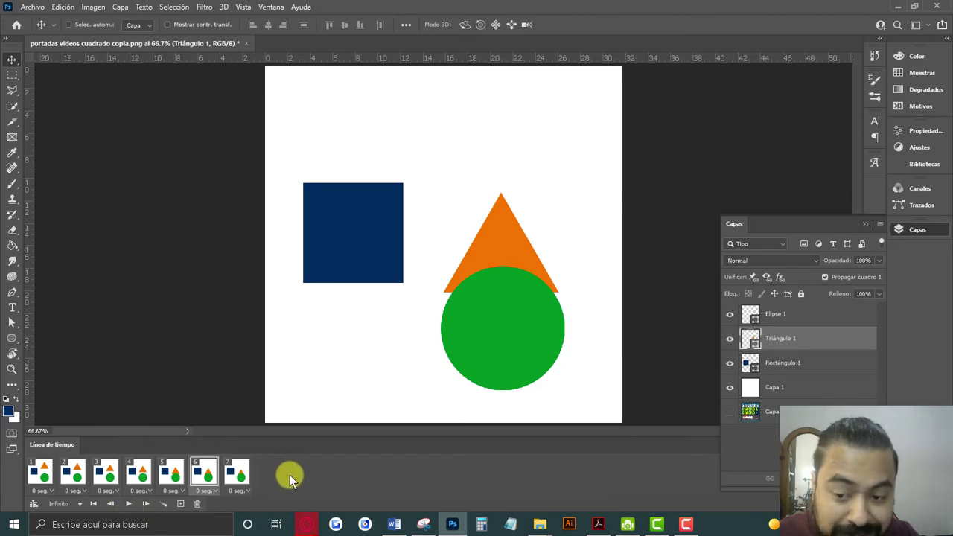
Step: Select frames 1 through 7 and bring up their delay choices
click(41, 473)
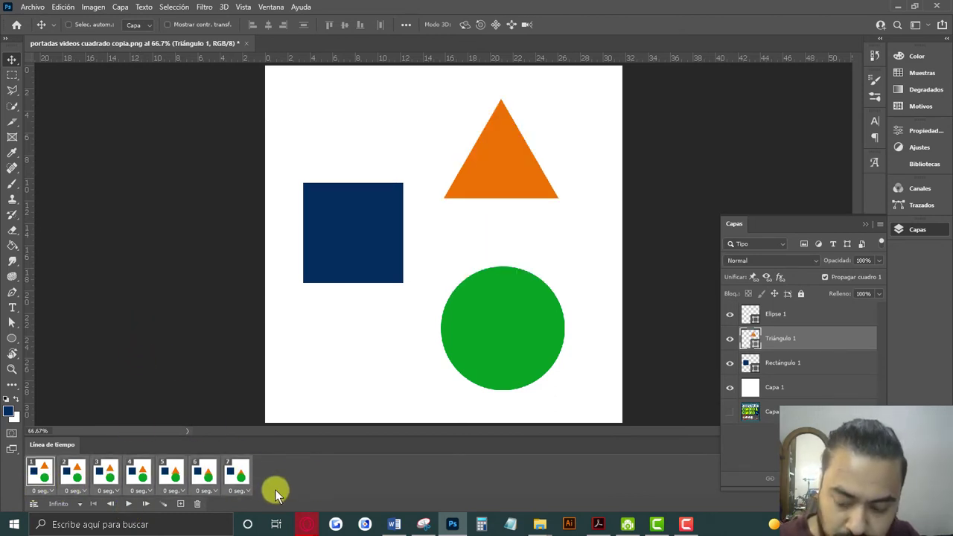
click(39, 471)
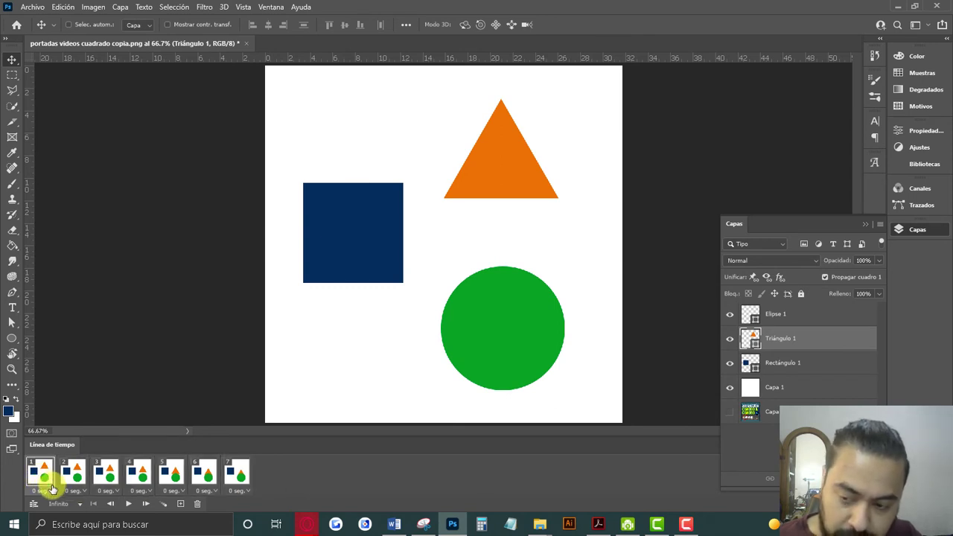
shift+click(246, 474)
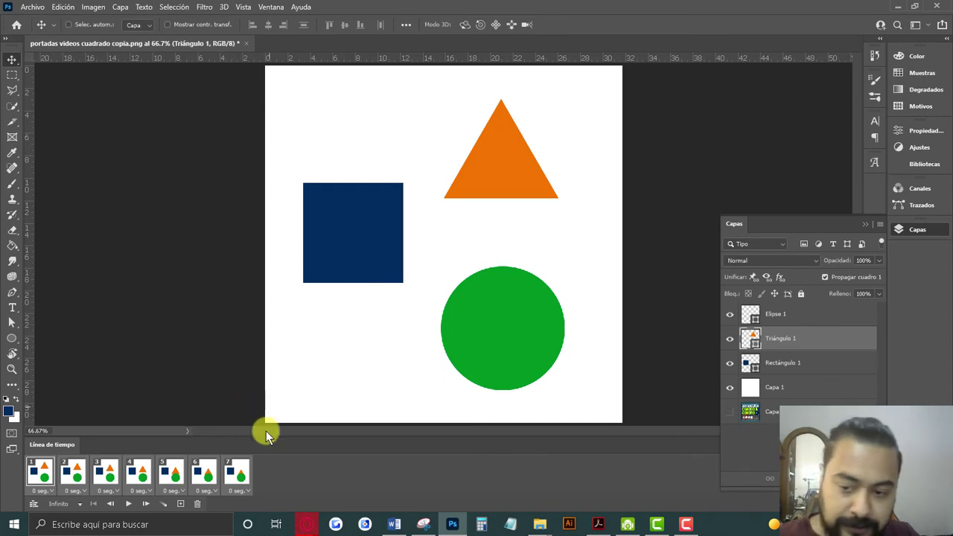
click(51, 493)
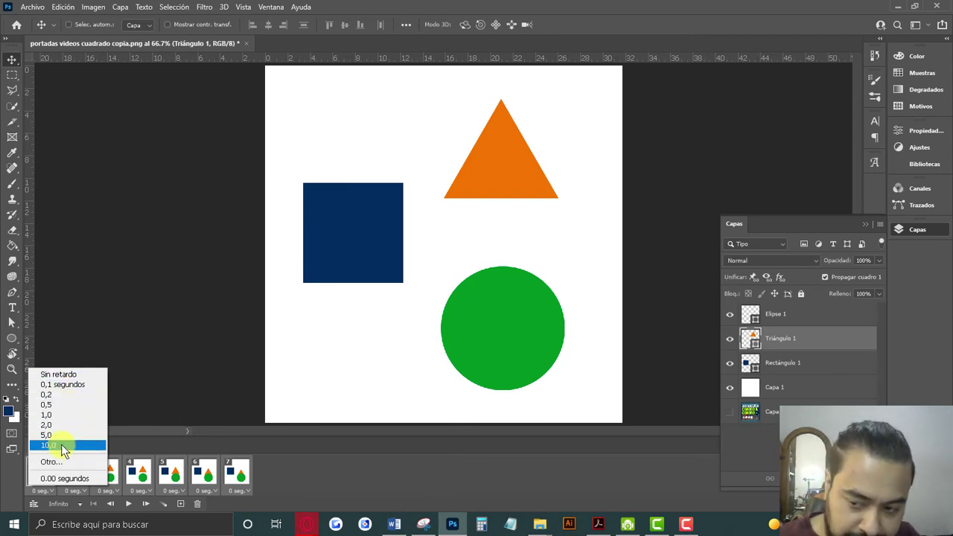
Step: Give every frame a 0.2 s delay, preview it, and duplicate to add frame 8
click(62, 394)
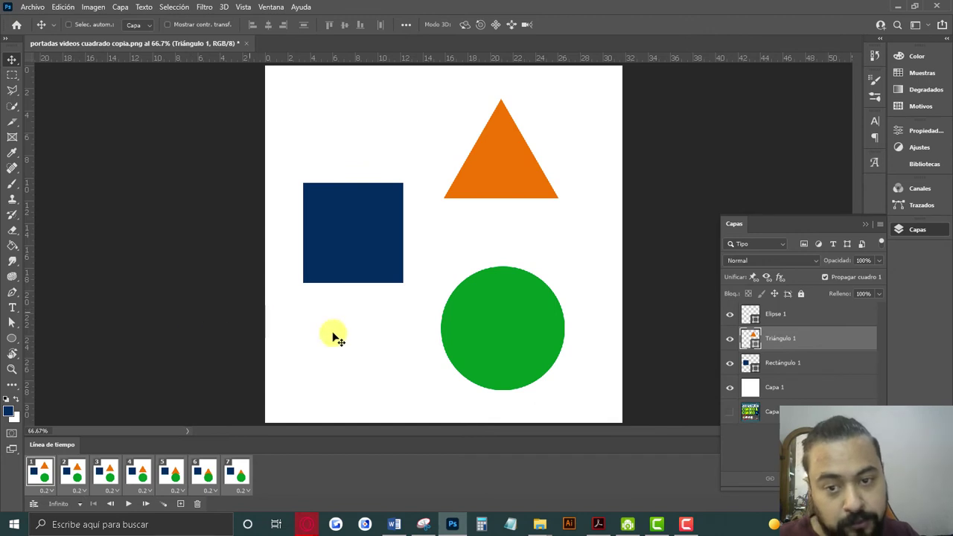
click(127, 504)
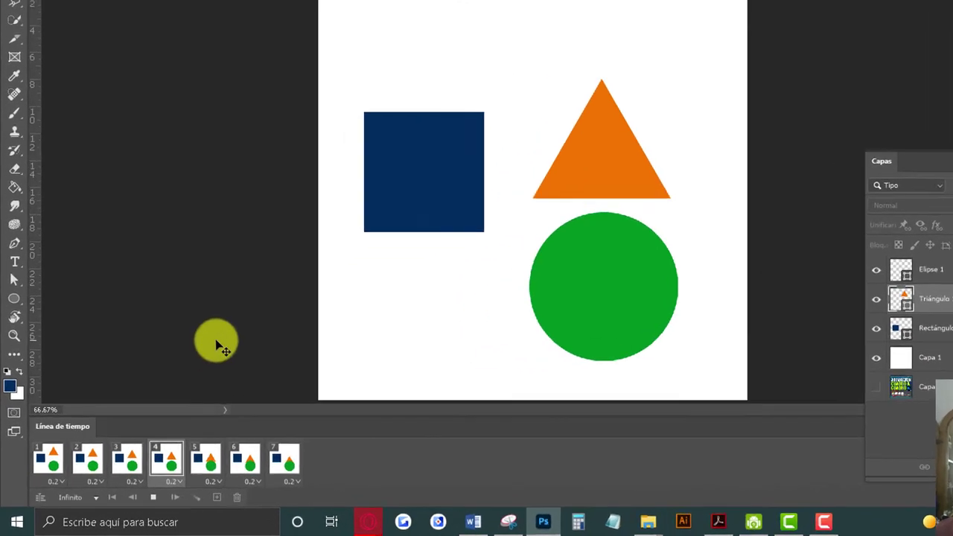
key(space)
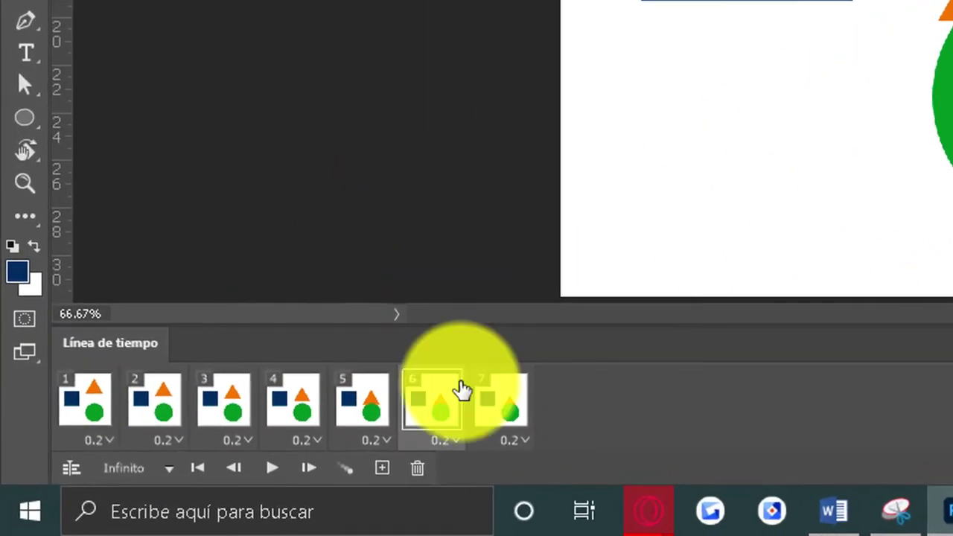
click(484, 406)
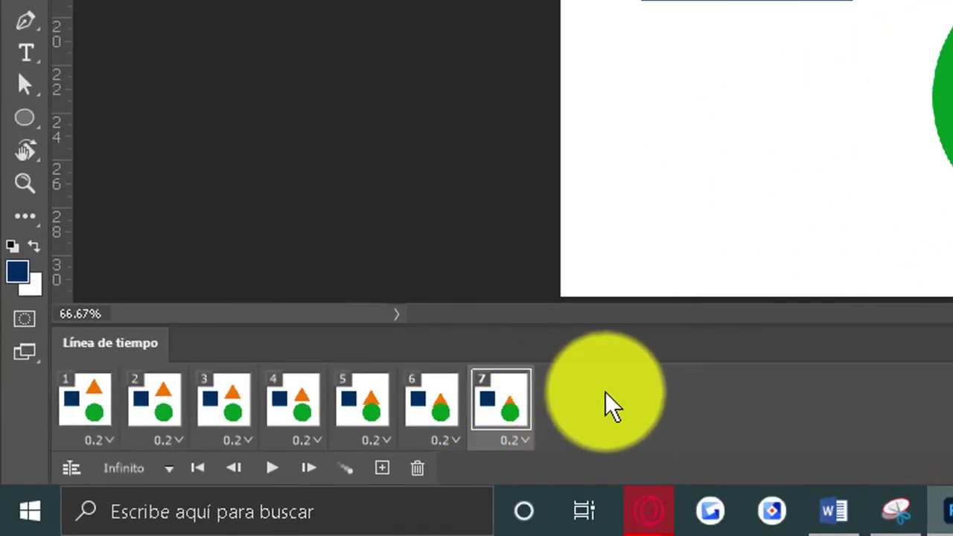
click(382, 471)
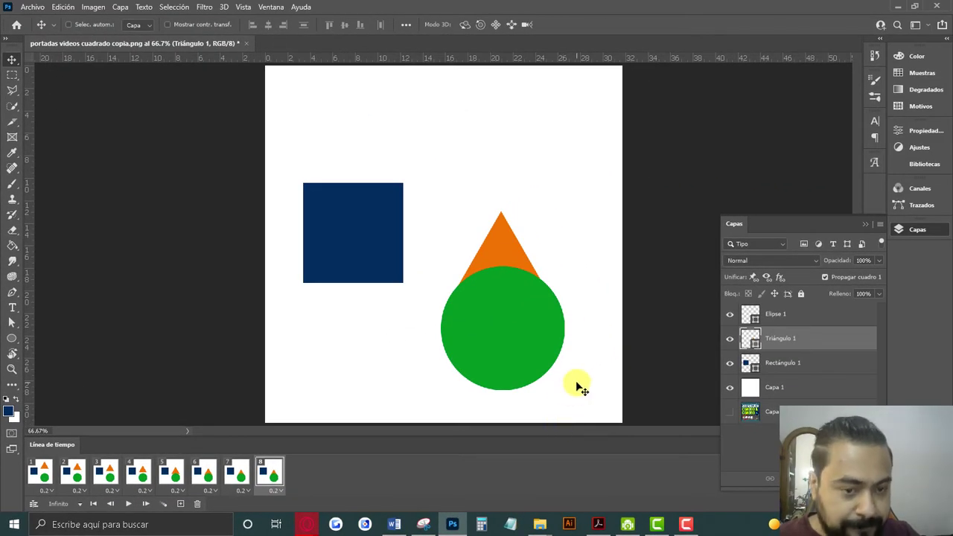
Step: Move the blue square (Rectángulo 1) right so it sits above the green circle
click(792, 365)
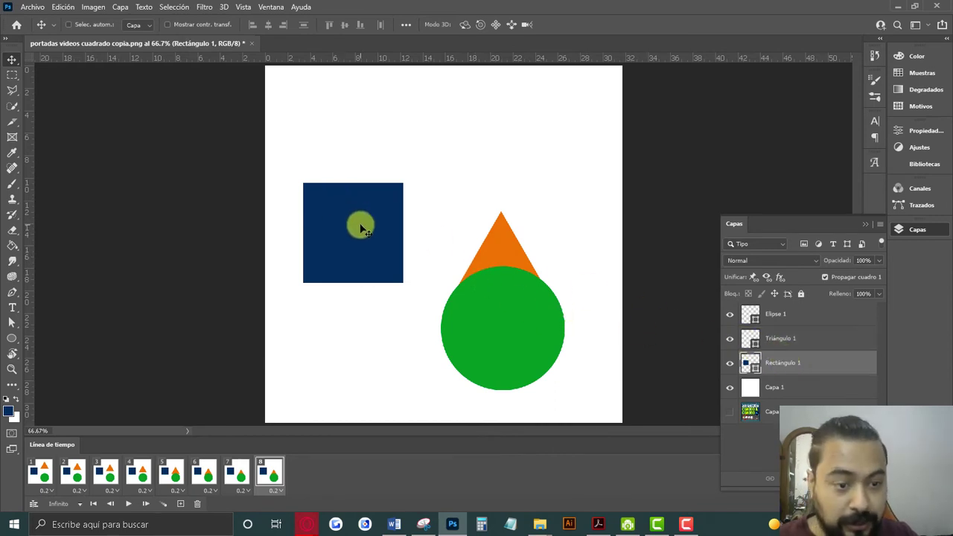
drag(361, 229, 510, 246)
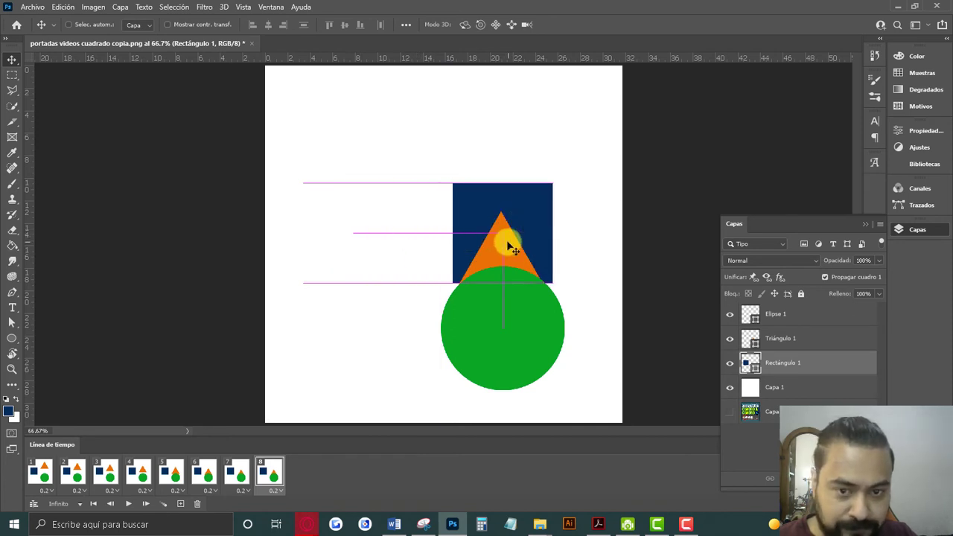
drag(510, 246, 511, 246)
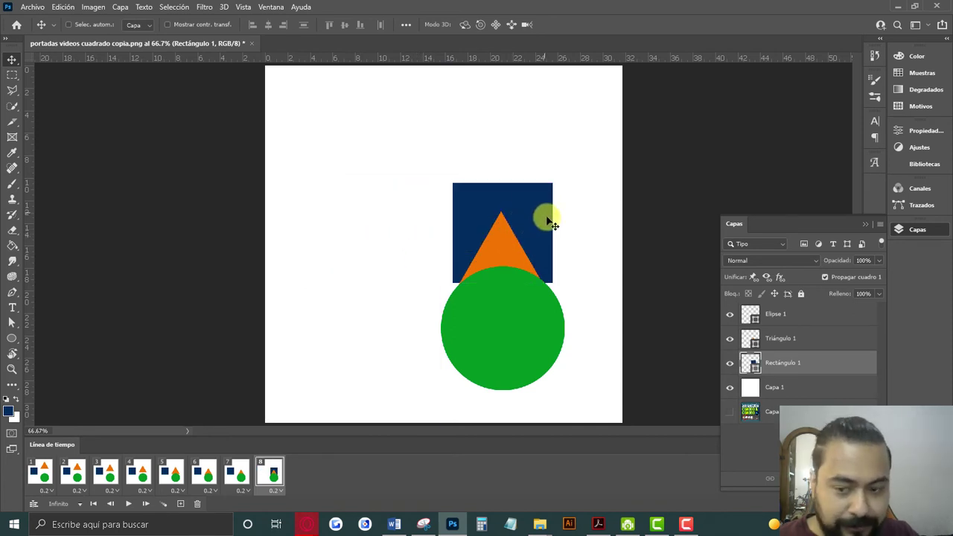
Step: Set Triángulo 1's opacity to 0% and compare frame 8 against frame 7
click(795, 339)
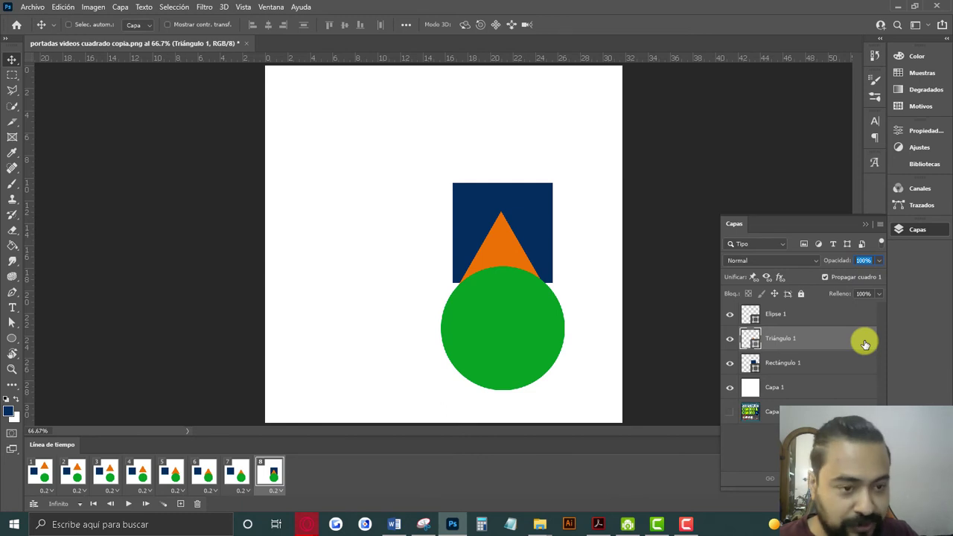
text(0)
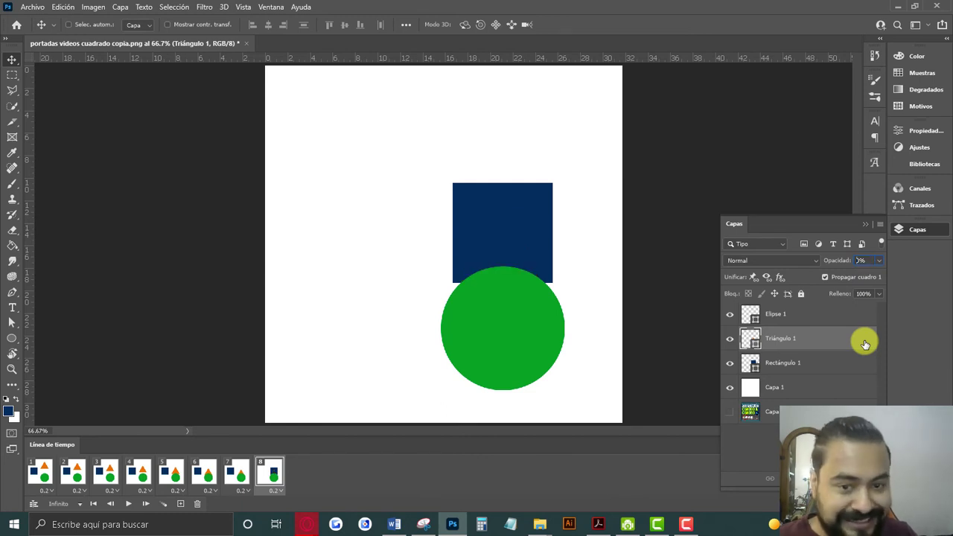
text(5)
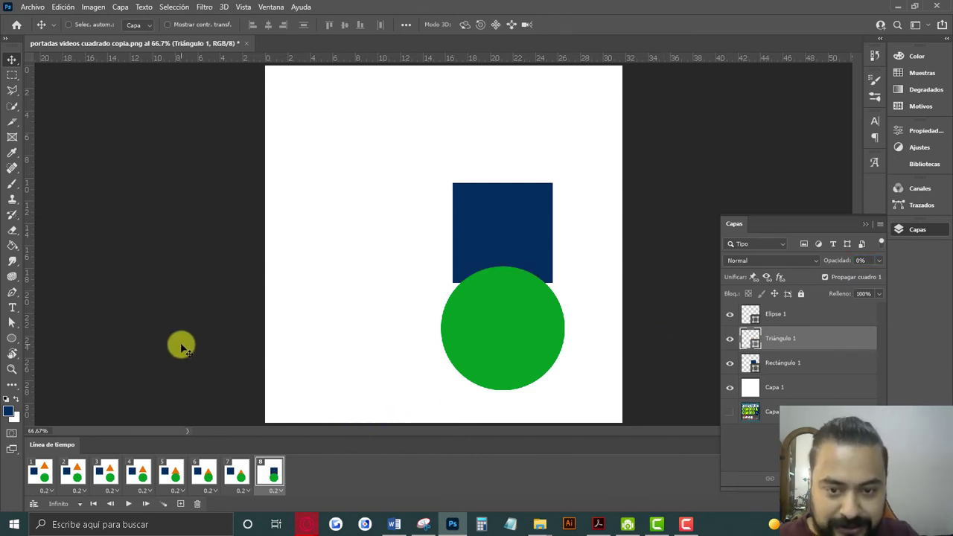
click(241, 476)
click(265, 473)
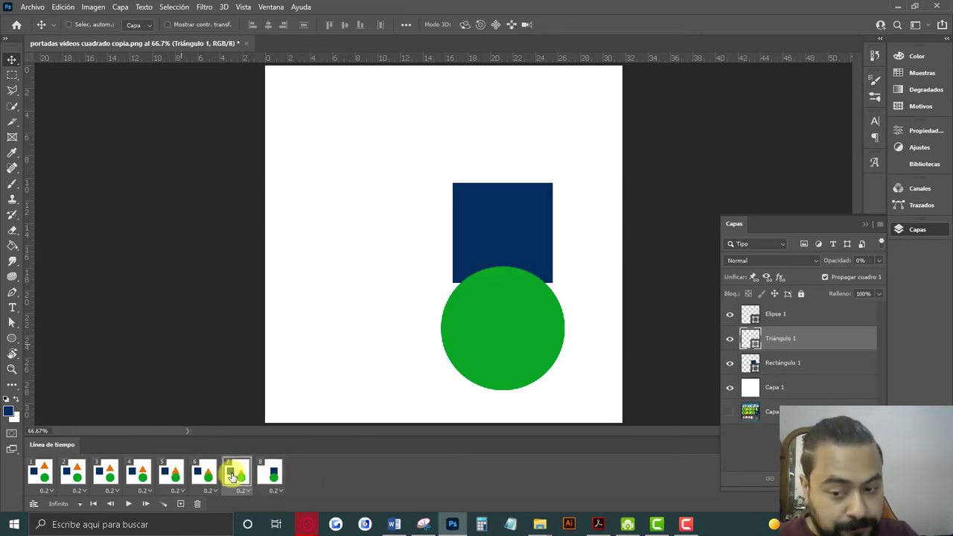
Step: Compare frames 7 and 8, then tween between them with 10 added frames
click(235, 473)
click(267, 473)
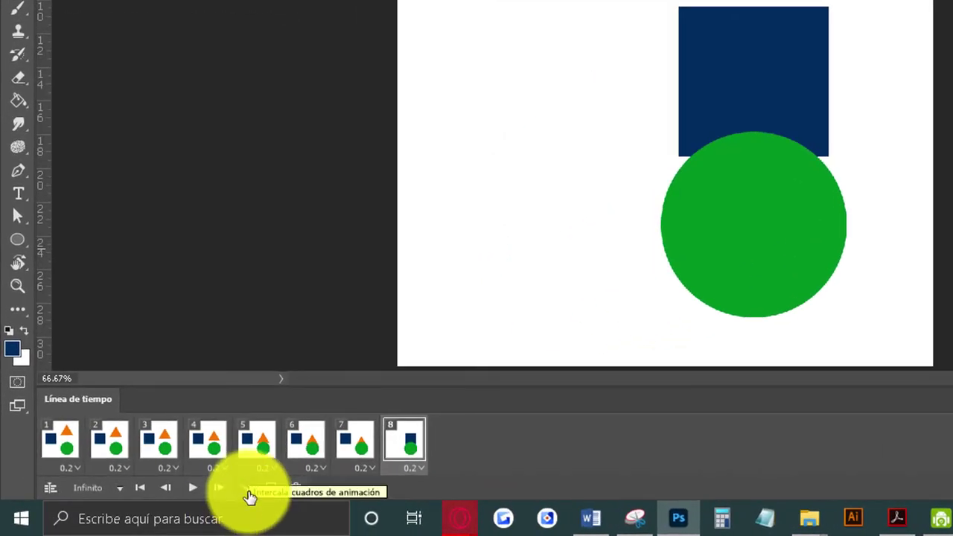
click(248, 492)
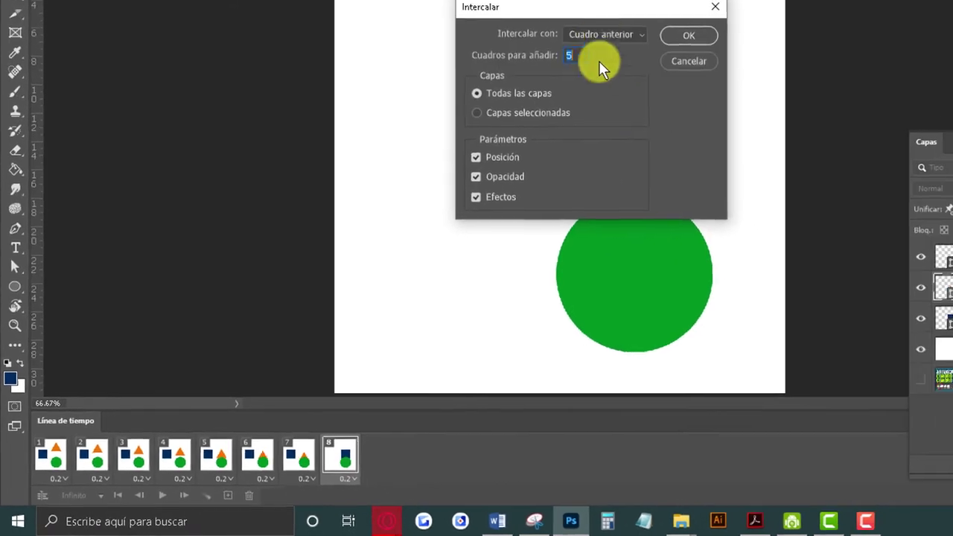
text(10)
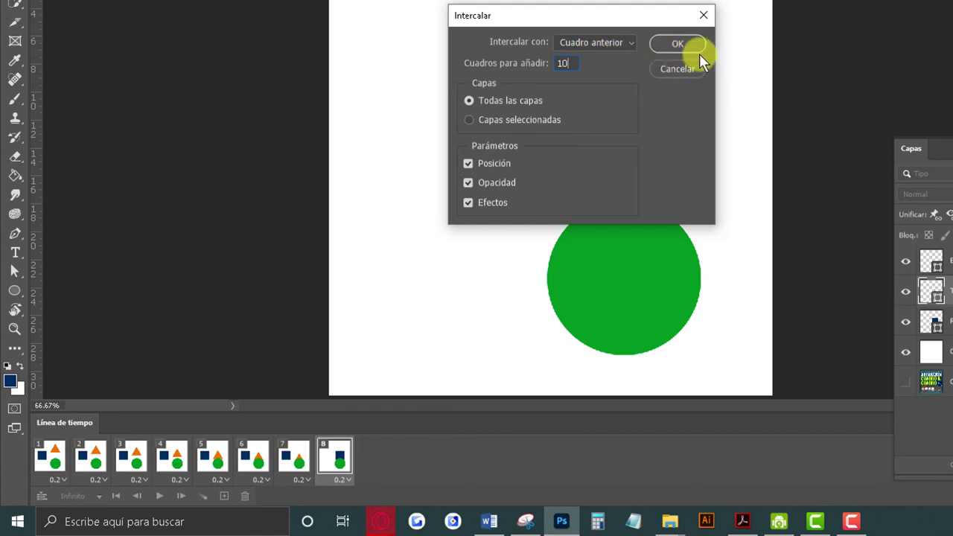
click(678, 44)
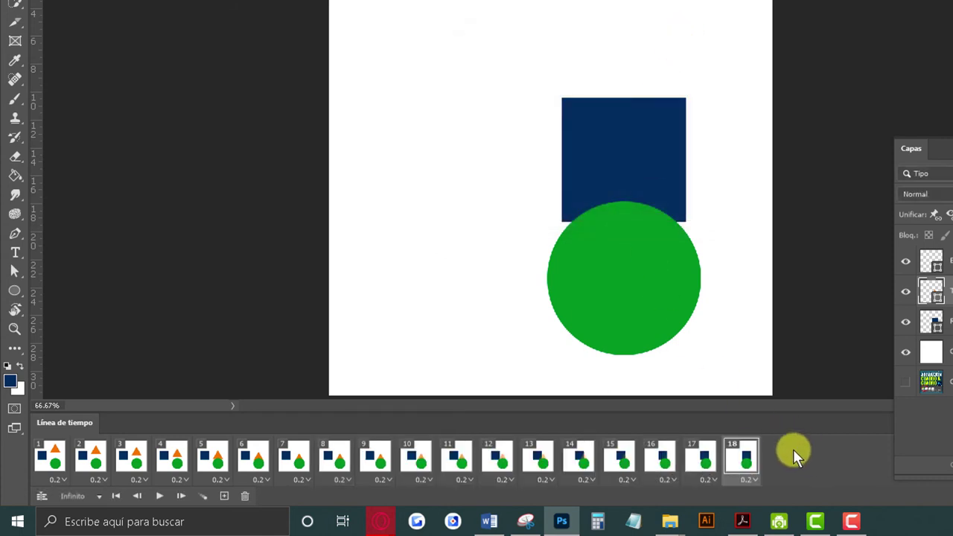
Step: Set the tweened frames 8–18 to No Delay
click(337, 462)
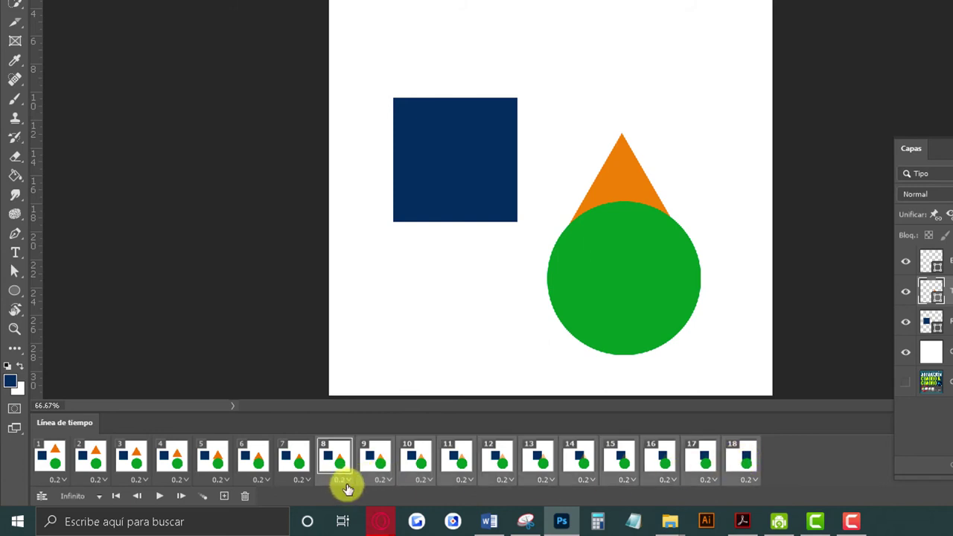
click(344, 483)
click(358, 336)
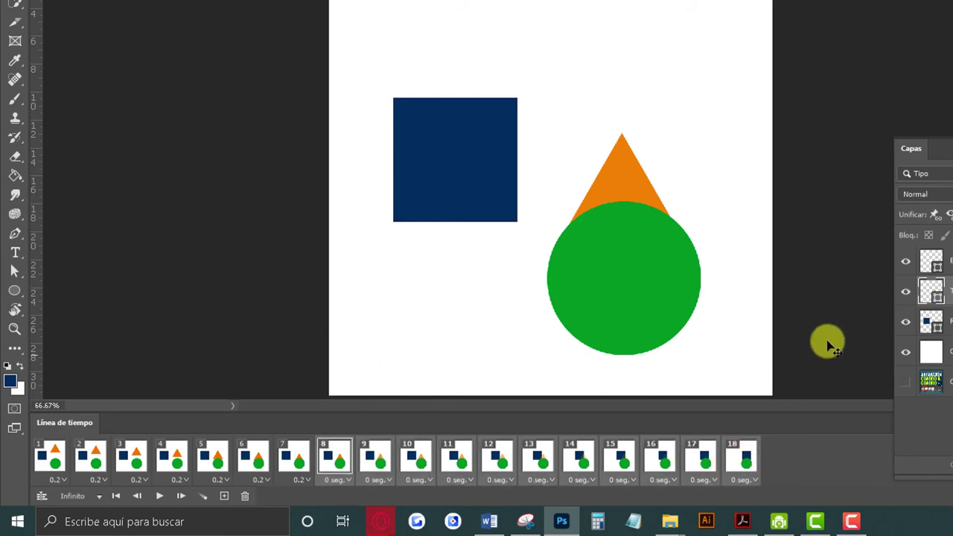
Step: Give frames 1–7 a 0.1-second delay and play the animation from frame 1
click(43, 468)
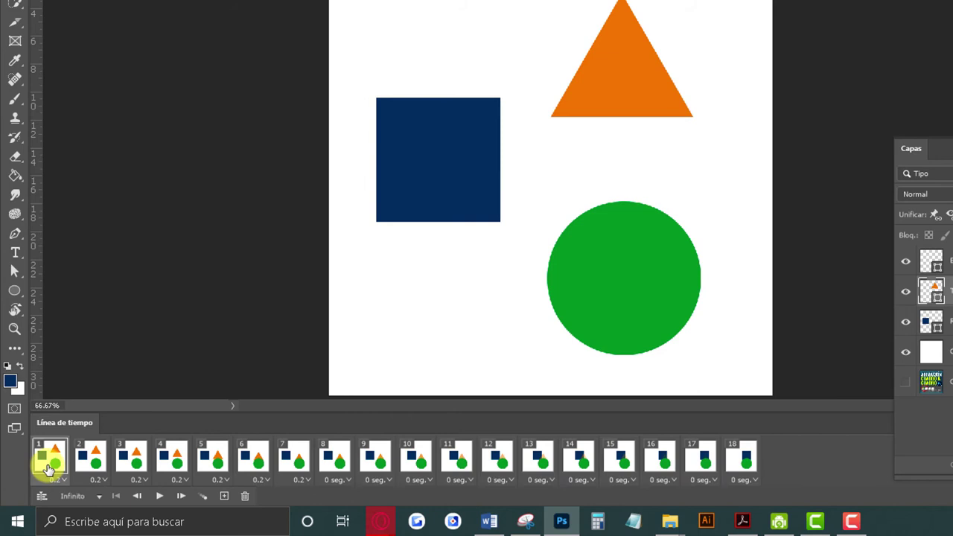
shift+click(300, 462)
click(301, 480)
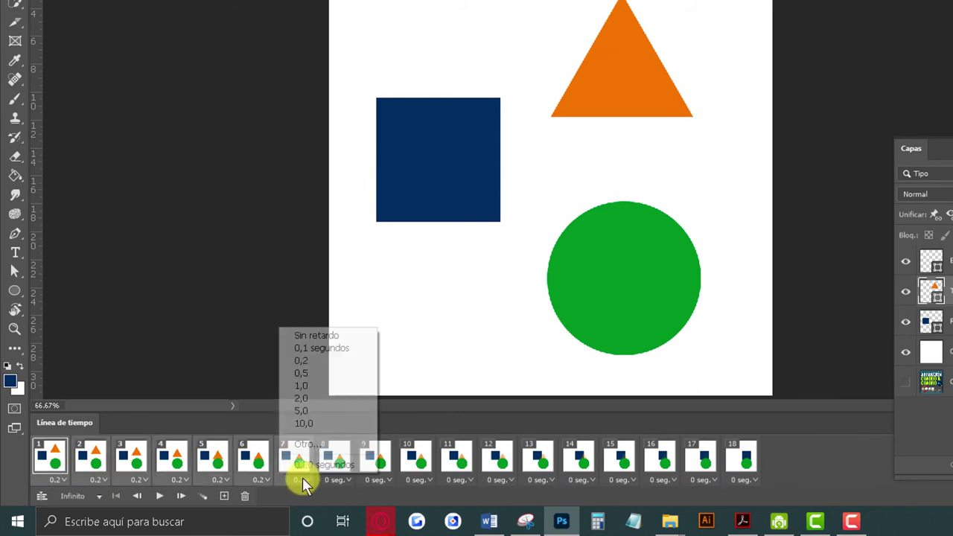
click(317, 348)
click(44, 465)
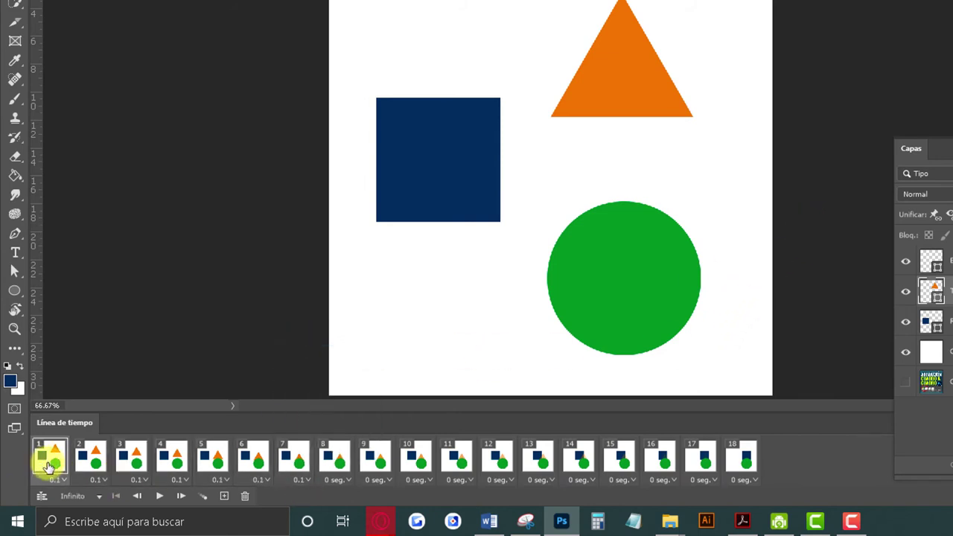
click(159, 497)
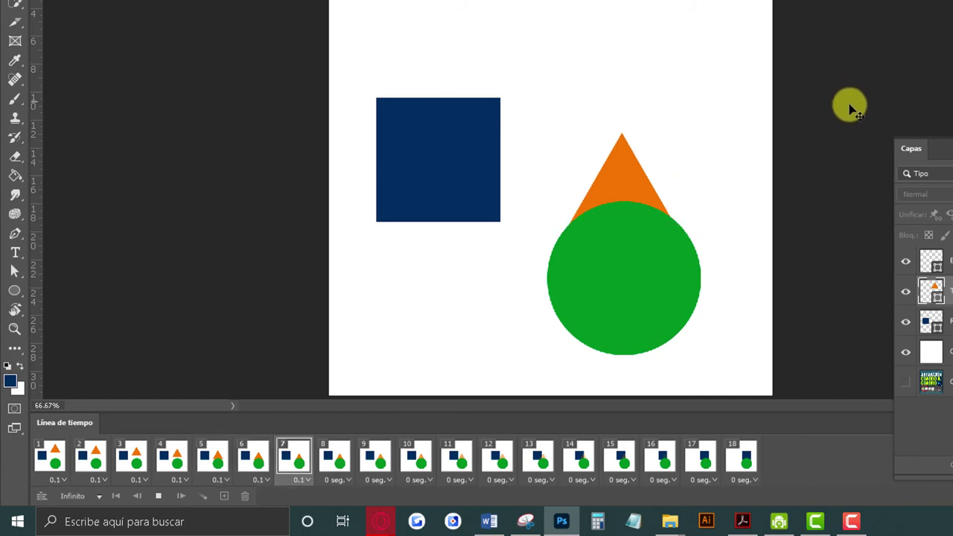
Step: Stop playback and display frame 18, showing the square above the circle without the triangle
key(space)
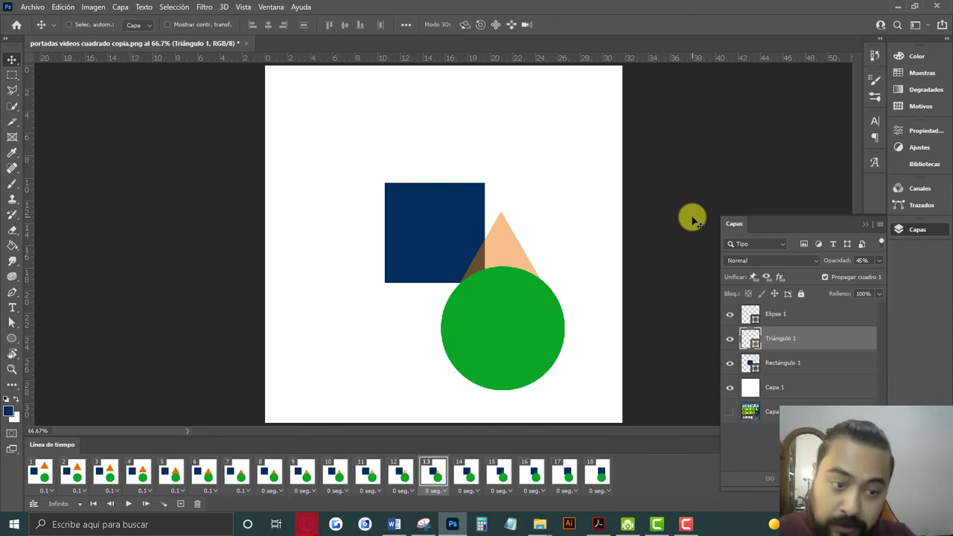
click(610, 473)
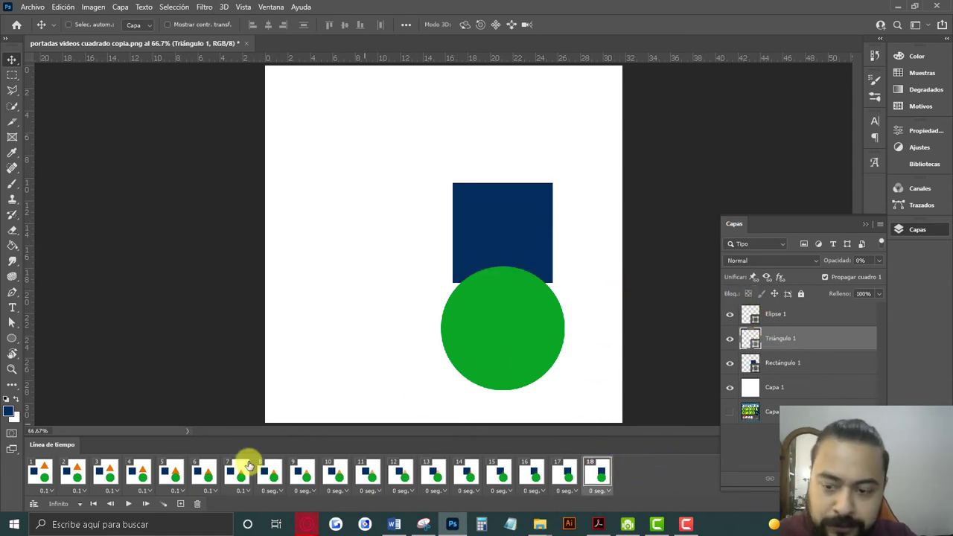
Step: Cancel the Tween dialog, select Rectángulo 1 and open its fx layer-effects list
click(164, 505)
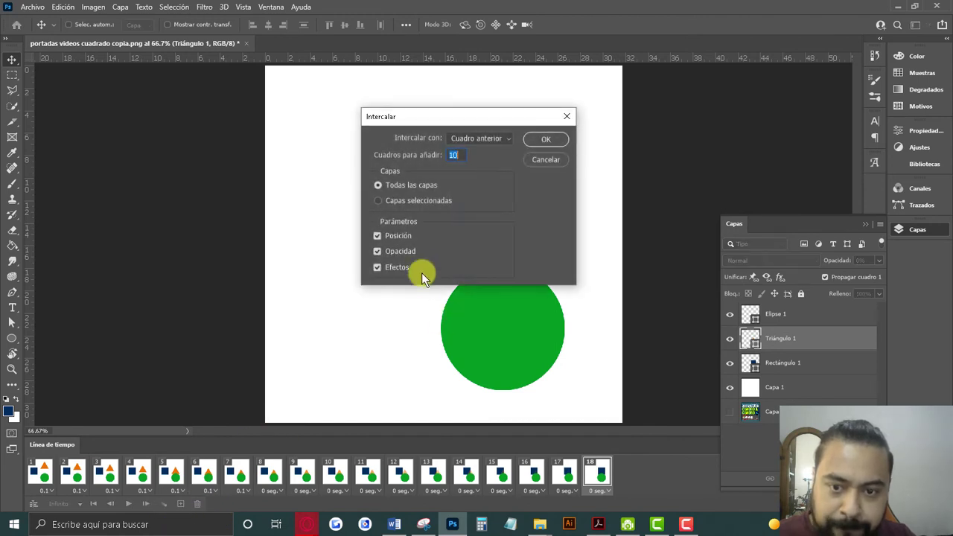
click(570, 113)
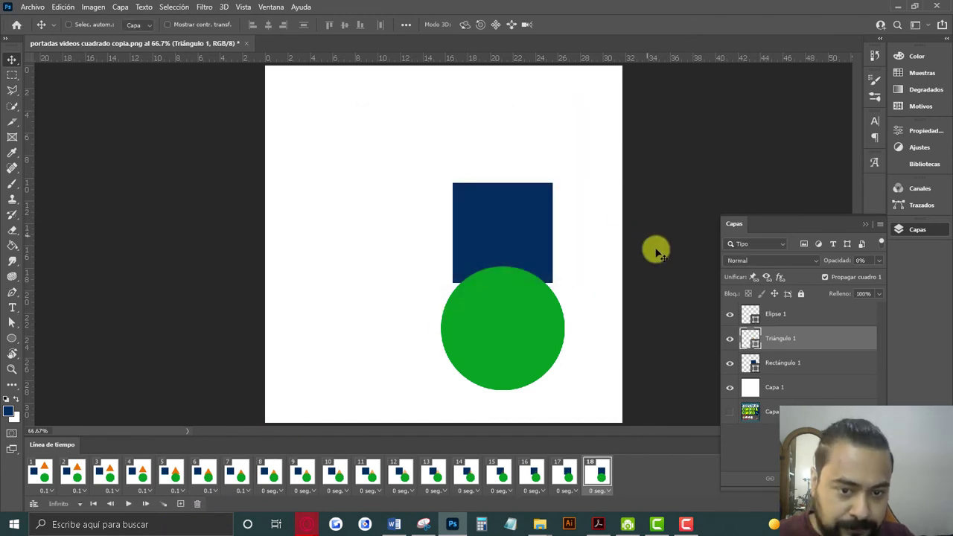
click(804, 363)
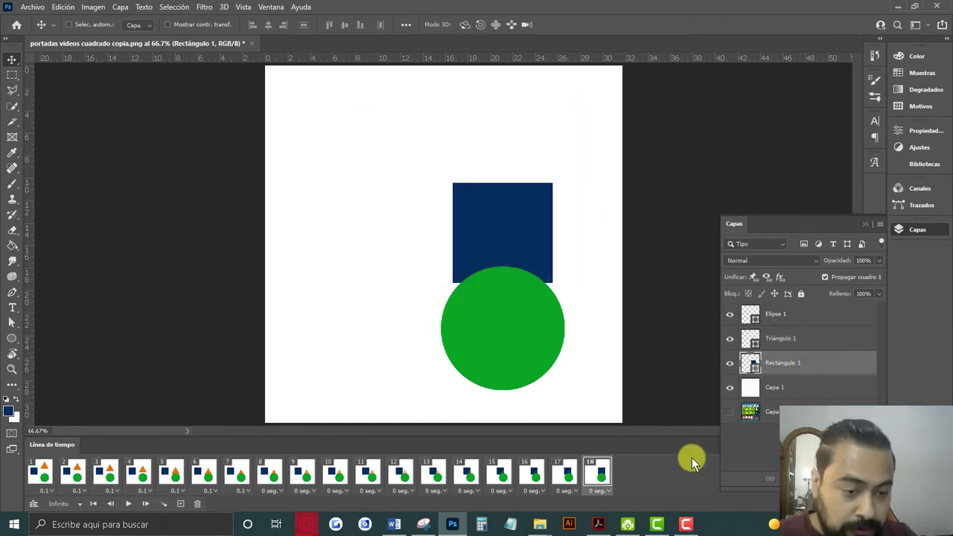
click(775, 480)
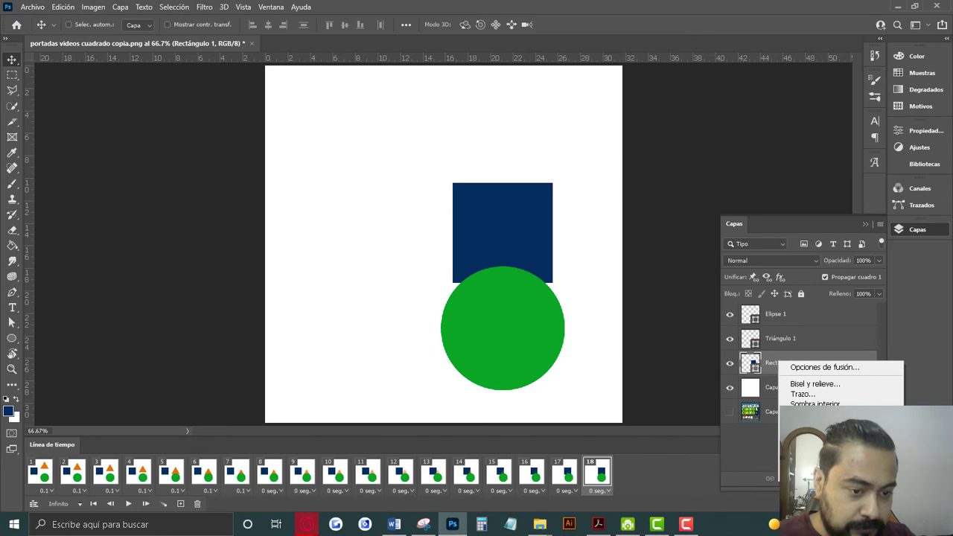
Step: Apply a Gradient Overlay to the square and add a new frame 19
click(824, 367)
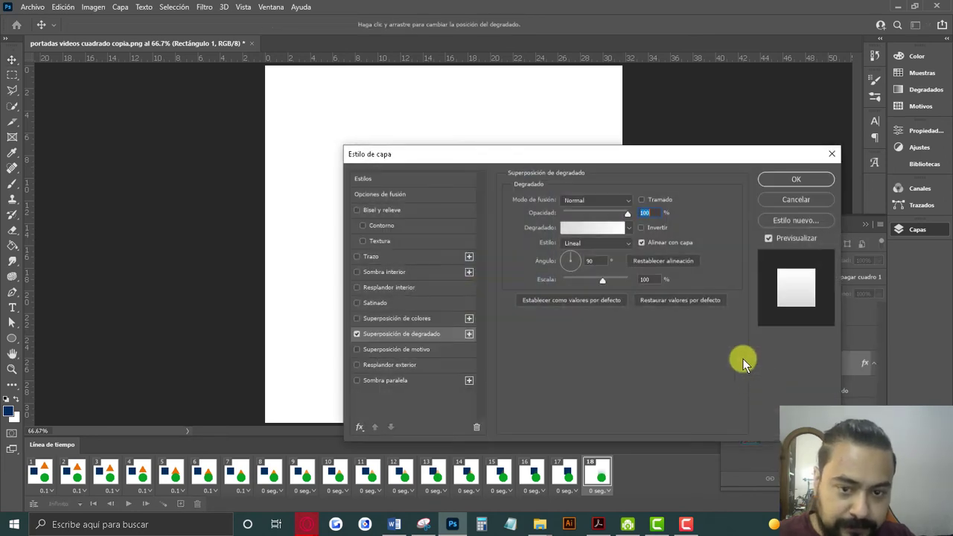
mouse_move(585, 155)
mouse_down()
mouse_move(851, 368)
mouse_move(486, 222)
mouse_move(621, 191)
mouse_up()
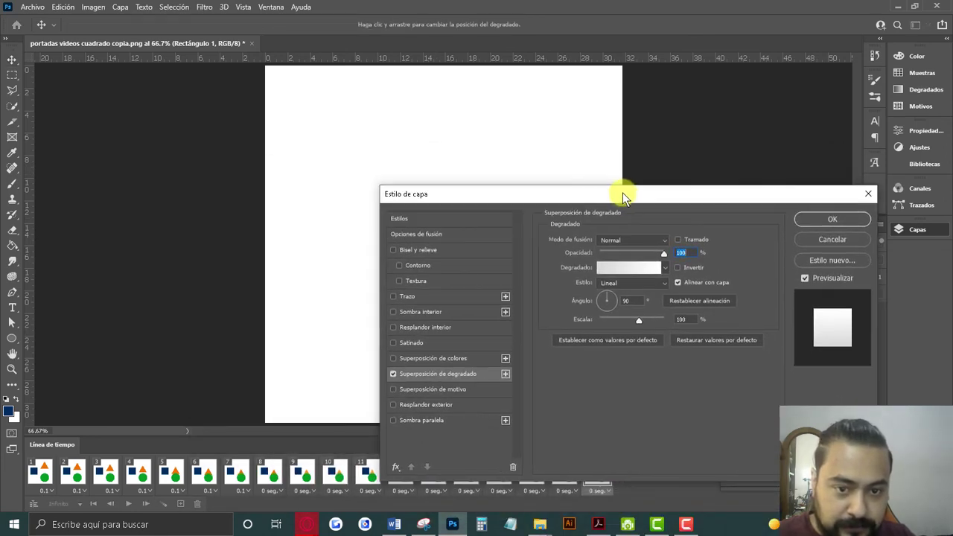
click(823, 222)
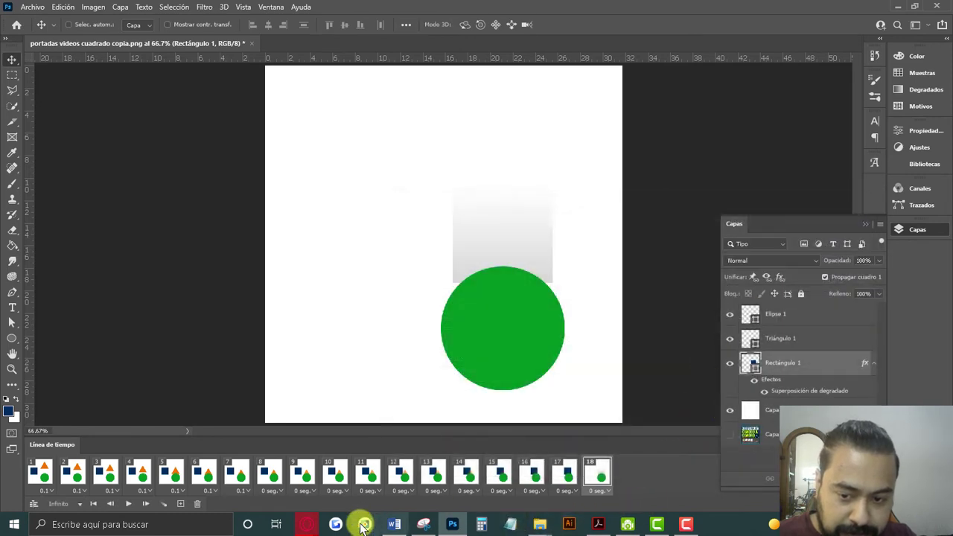
click(182, 505)
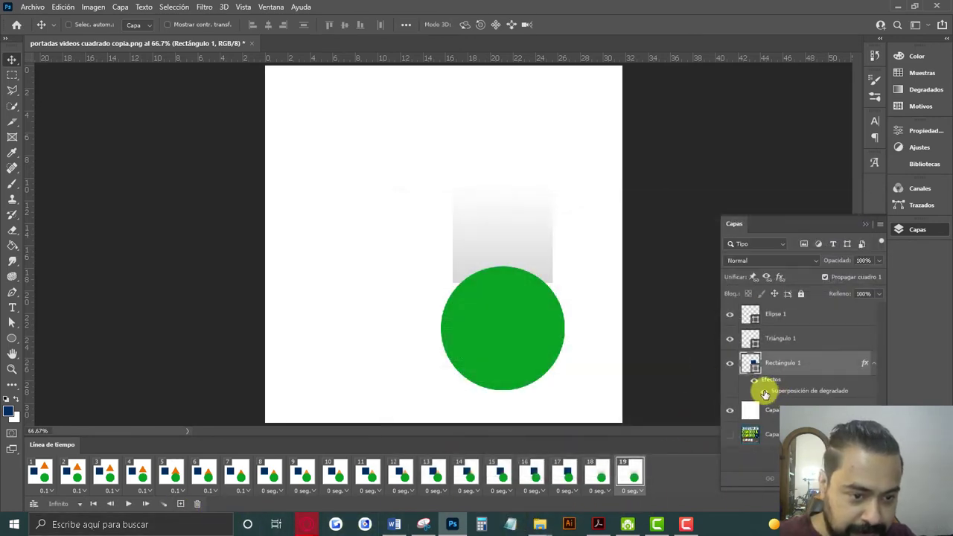
Step: Set the square's gradient overlay to a green-to-dark-blue preset at 100% opacity
click(764, 391)
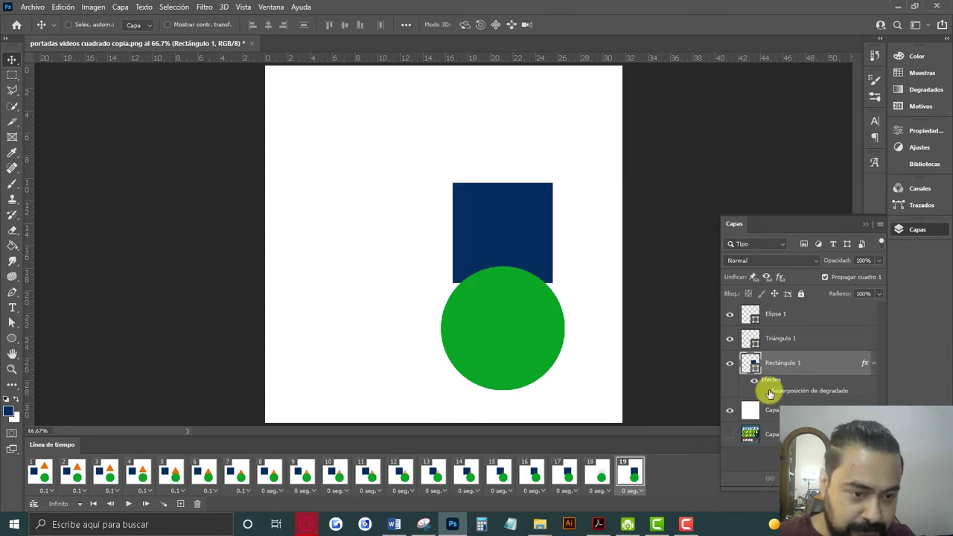
click(765, 392)
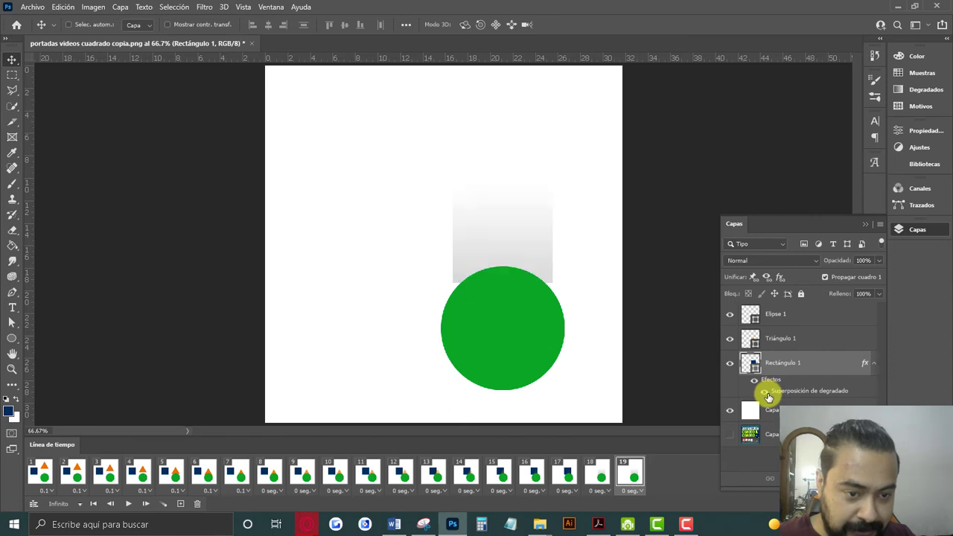
double_click(796, 392)
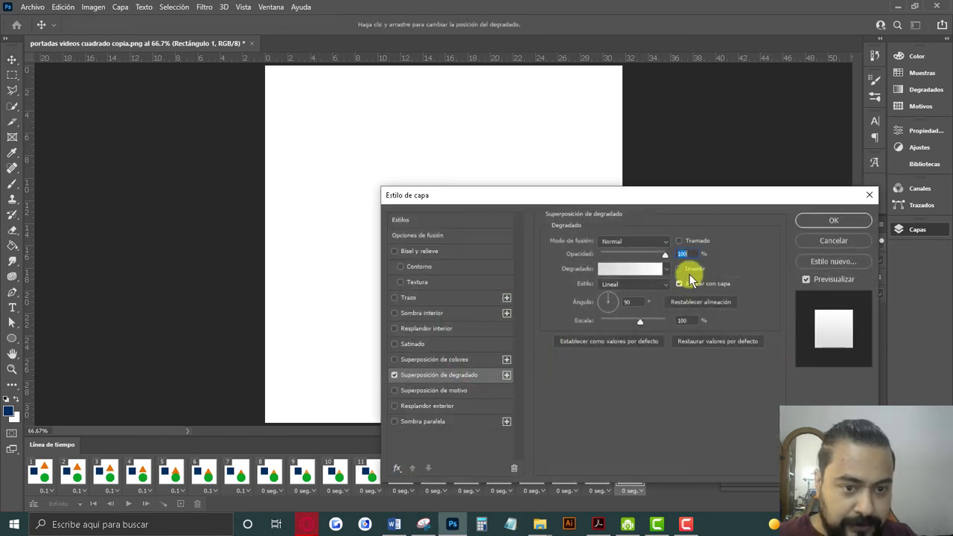
drag(655, 197, 703, 17)
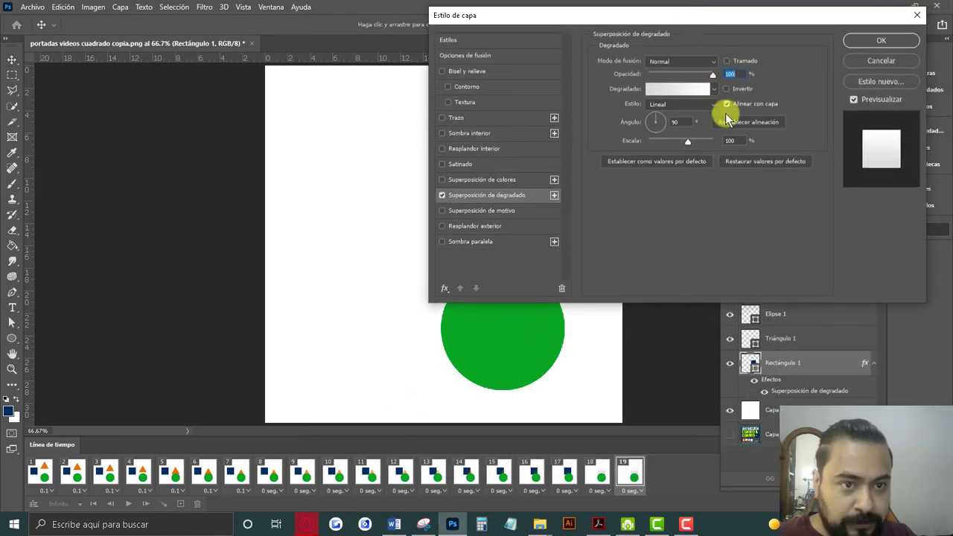
drag(711, 71, 727, 77)
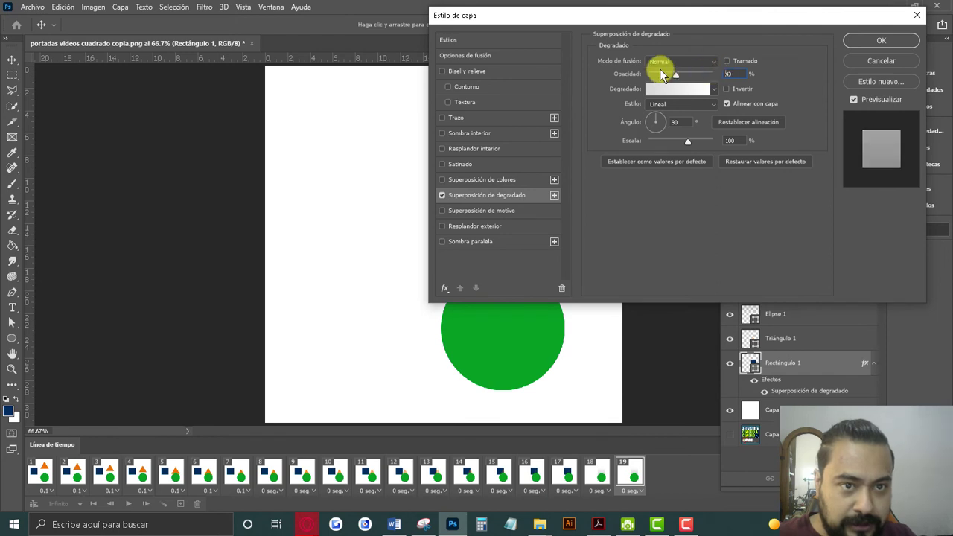
click(712, 88)
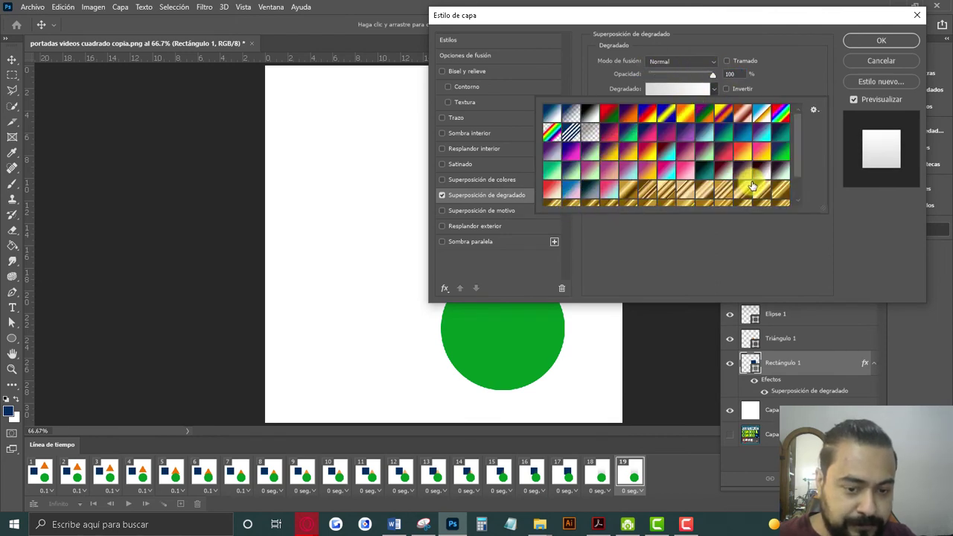
click(711, 136)
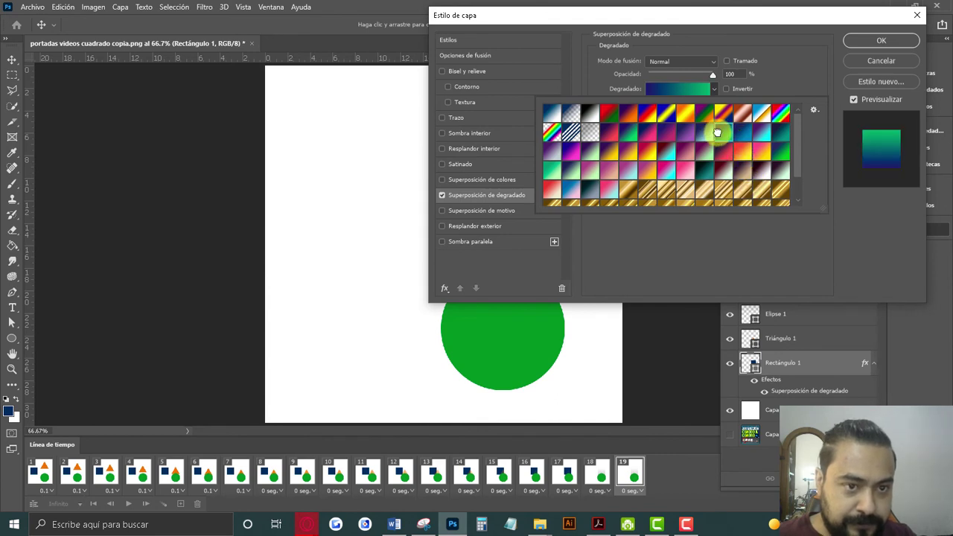
click(882, 40)
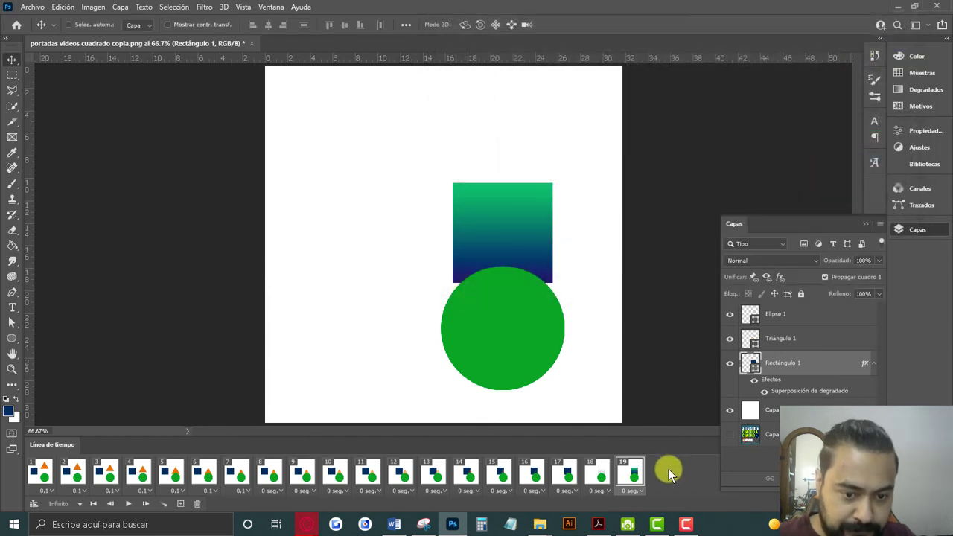
Step: Tween 10 frames leading into the gradient-overlay frame, then return to frame 1
click(163, 506)
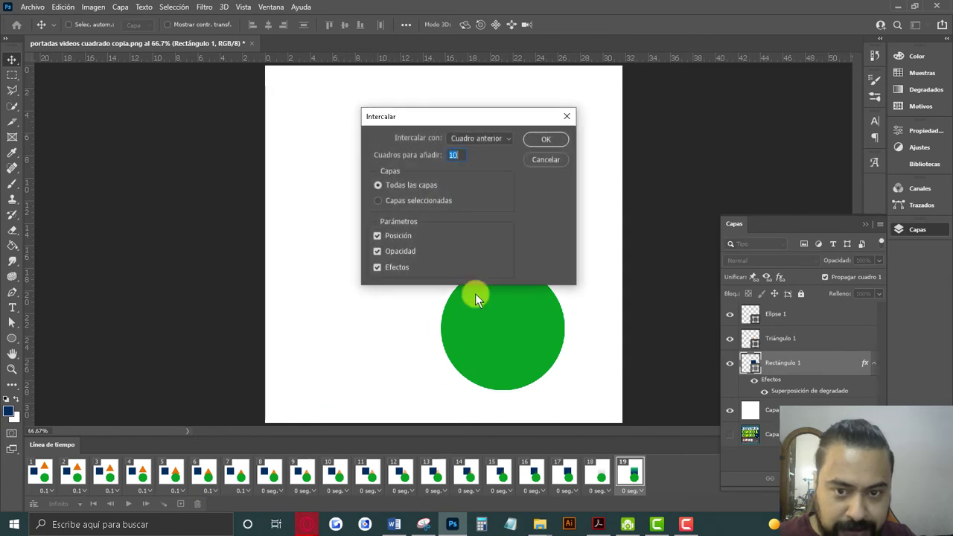
click(554, 141)
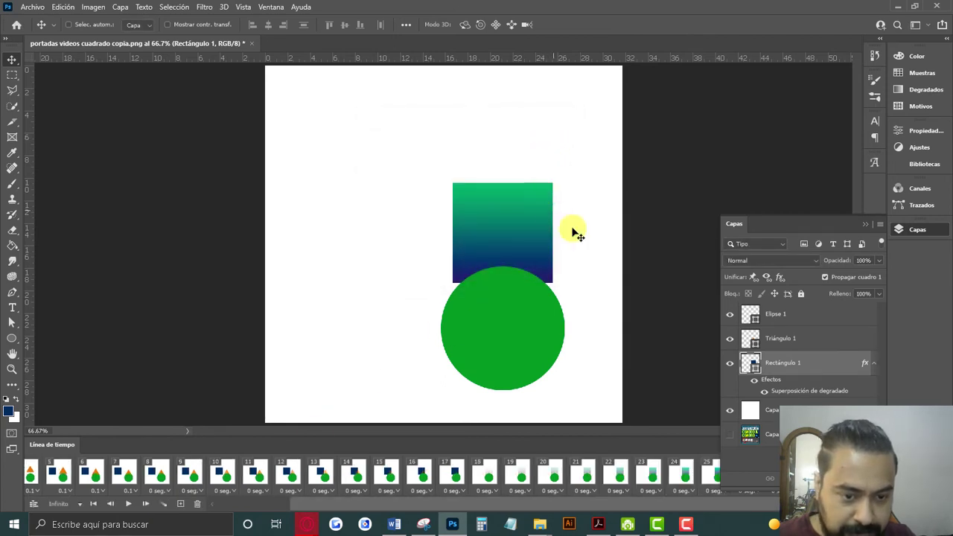
click(480, 478)
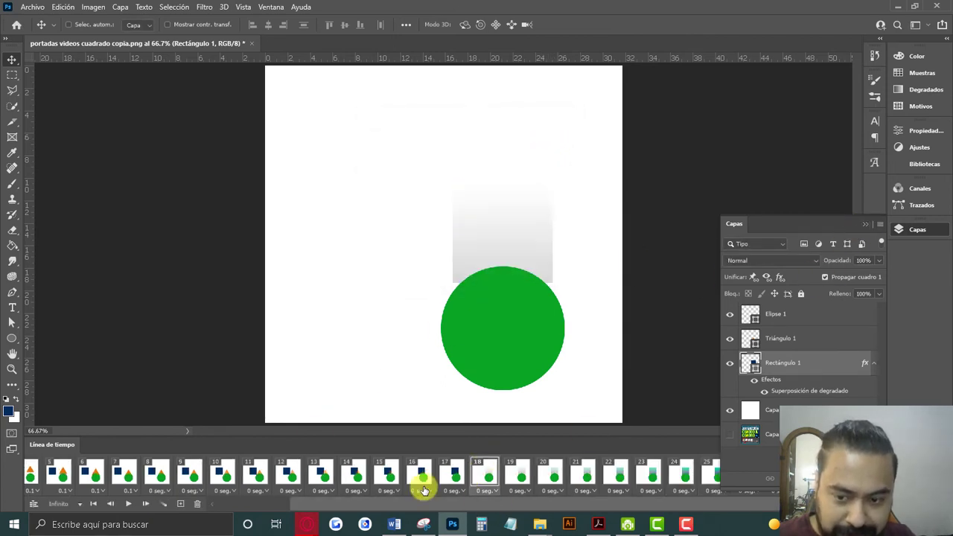
click(161, 508)
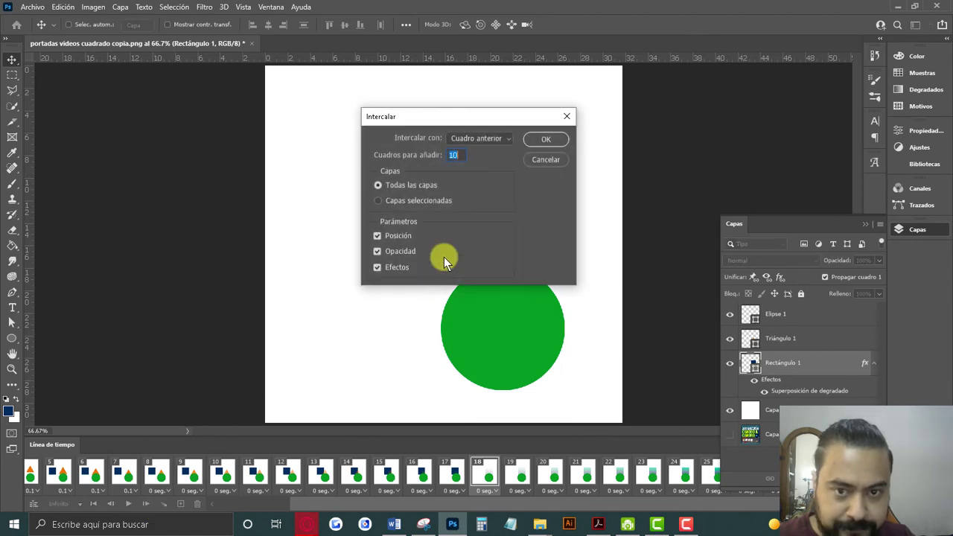
click(542, 140)
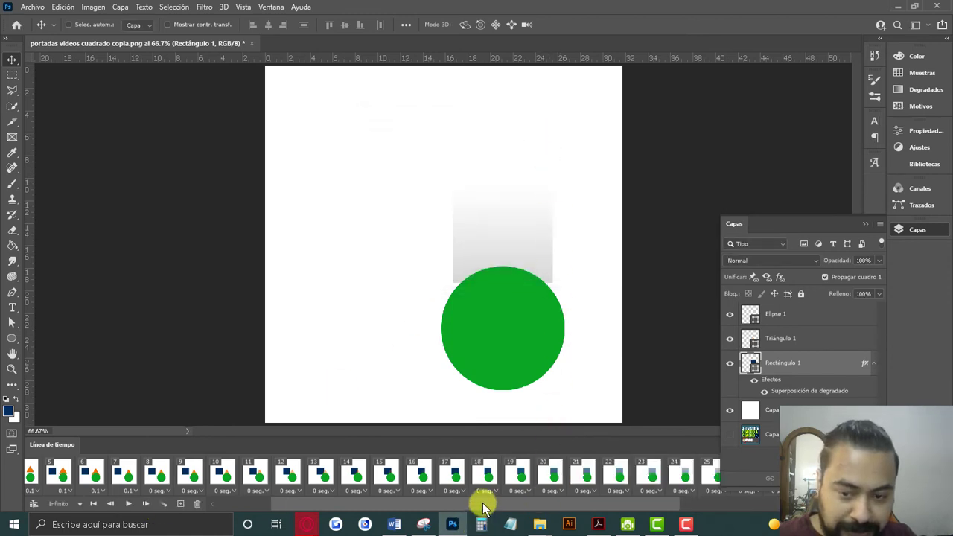
click(153, 473)
drag(339, 508, 283, 509)
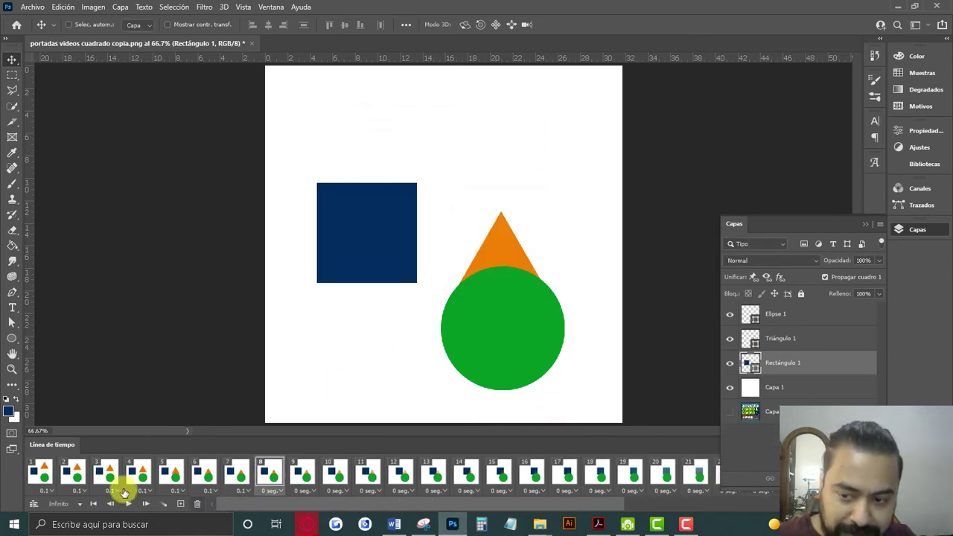
click(41, 472)
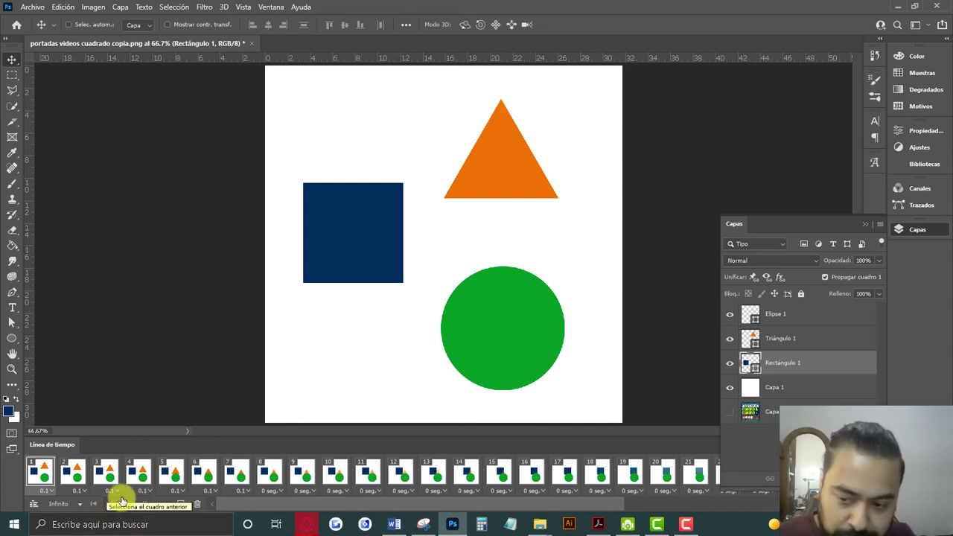
Step: Play the 34-frame animation preview, then open Save for Web with Ctrl+Alt+Shift+S
click(128, 505)
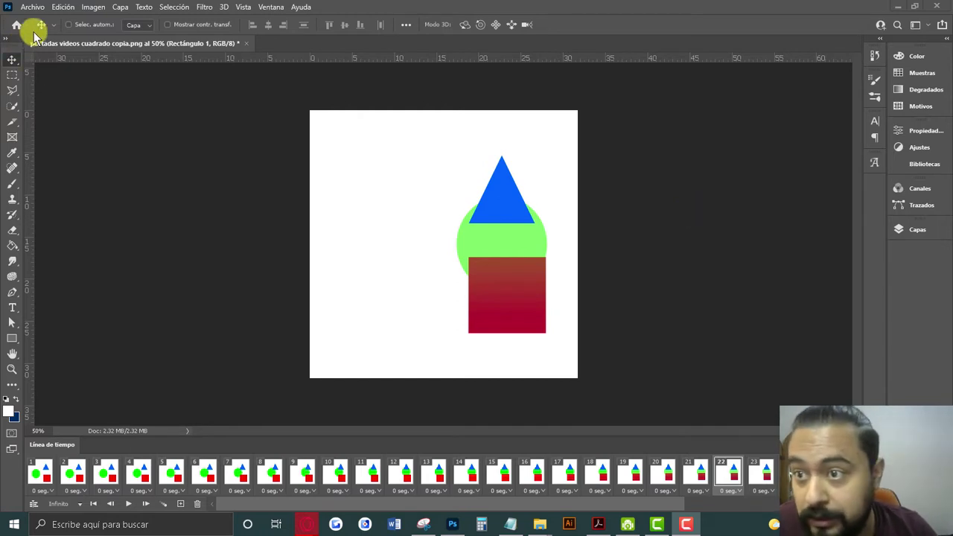
click(33, 7)
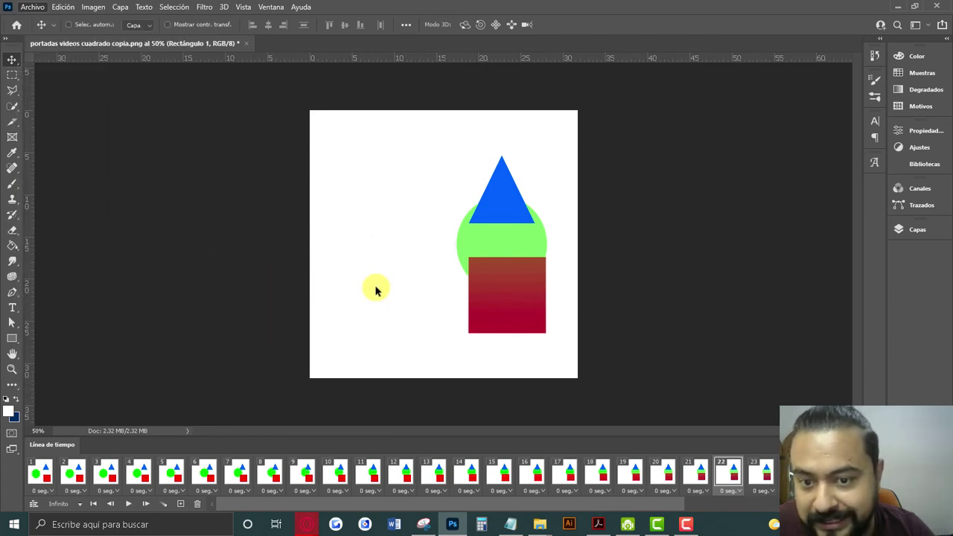
key(ctrl+alt+shift+s)
Step: Choose the GIF 128 Dithered preset and preview the animation at 50% zoom
drag(358, 104, 169, 43)
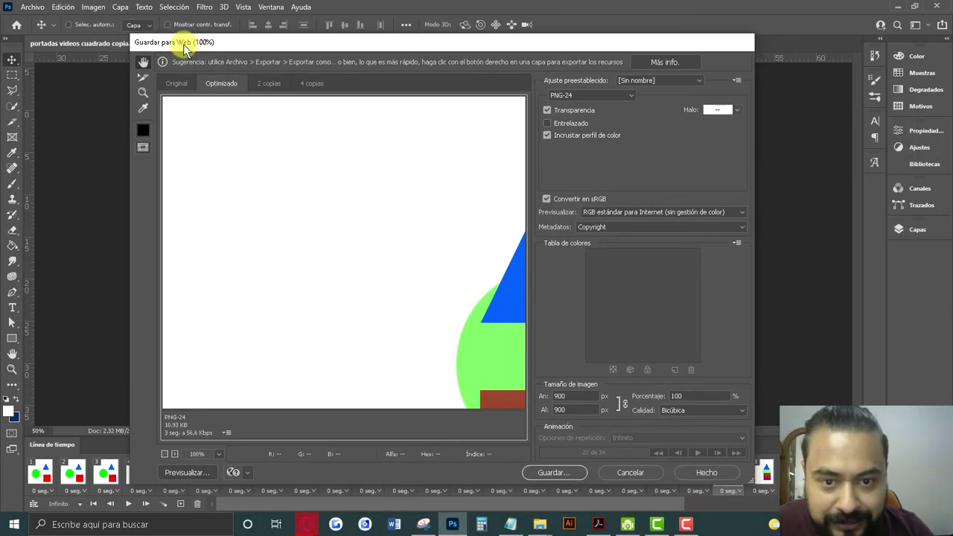
click(679, 84)
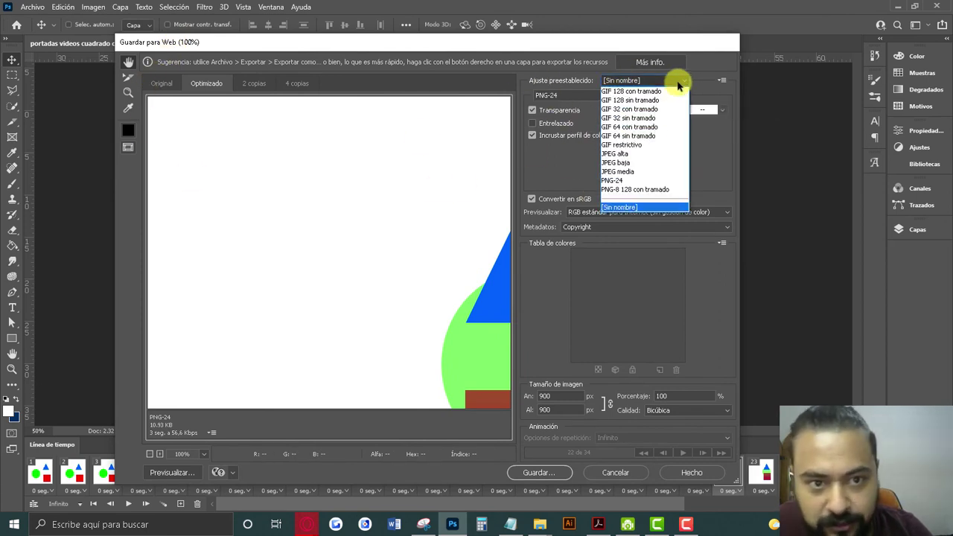
click(645, 93)
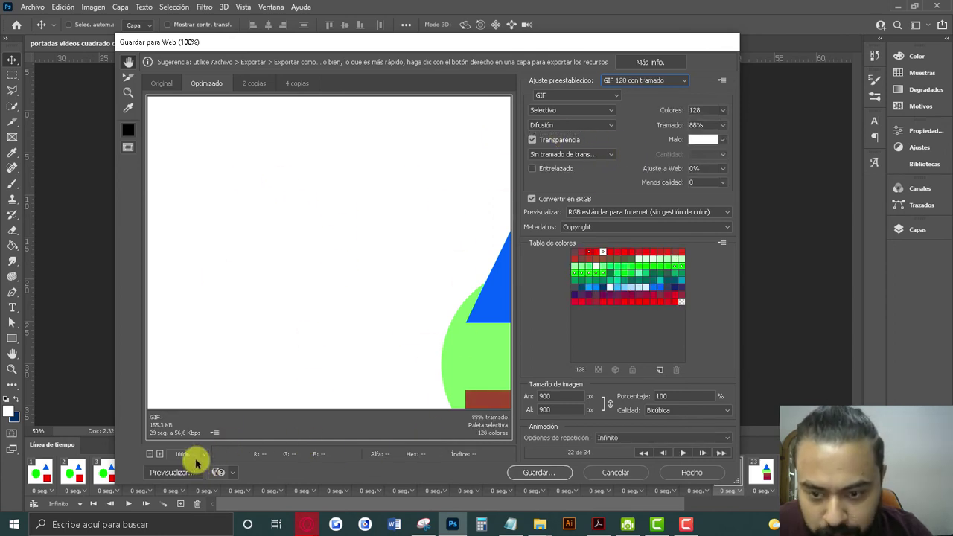
click(150, 454)
click(150, 454)
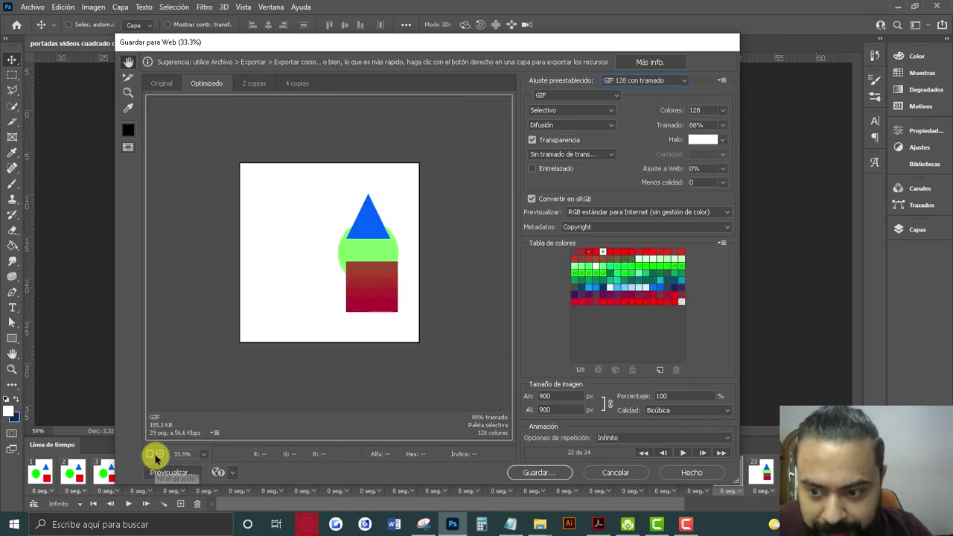
click(160, 454)
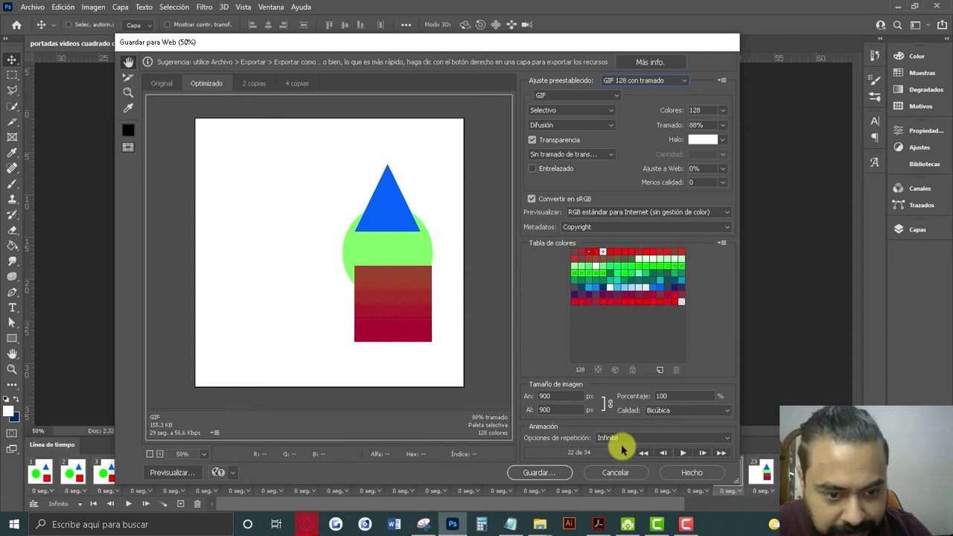
click(683, 453)
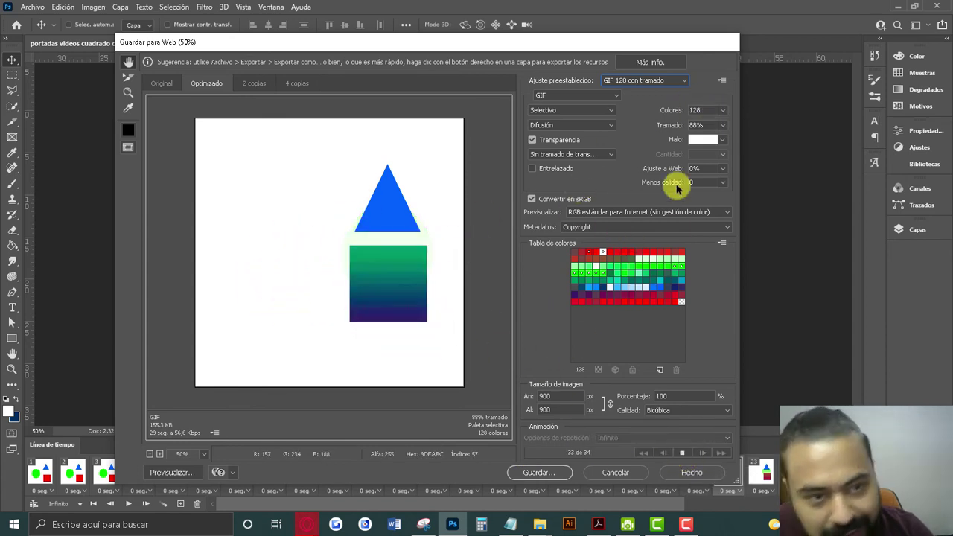
Step: Raise the GIF palette to 256 colours and keep the settings with Done
click(723, 110)
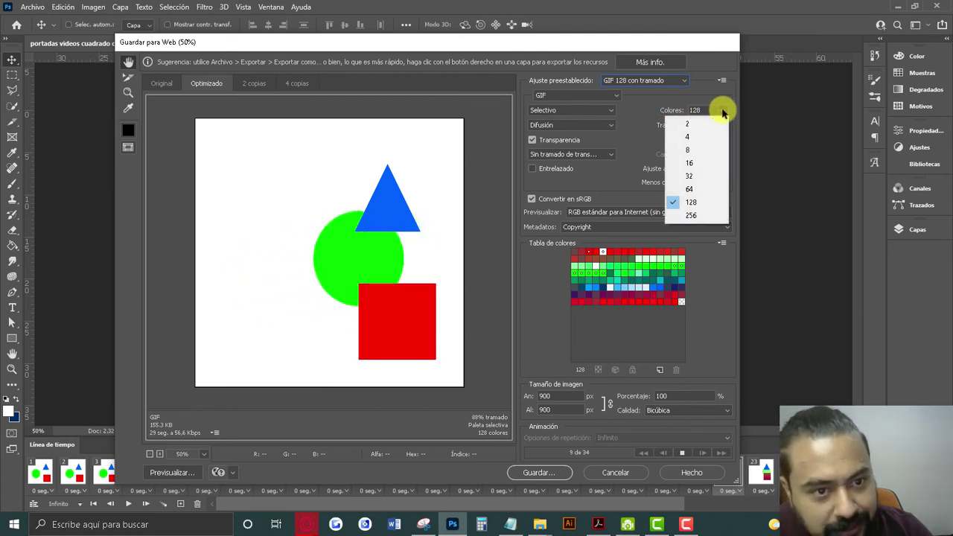
click(691, 215)
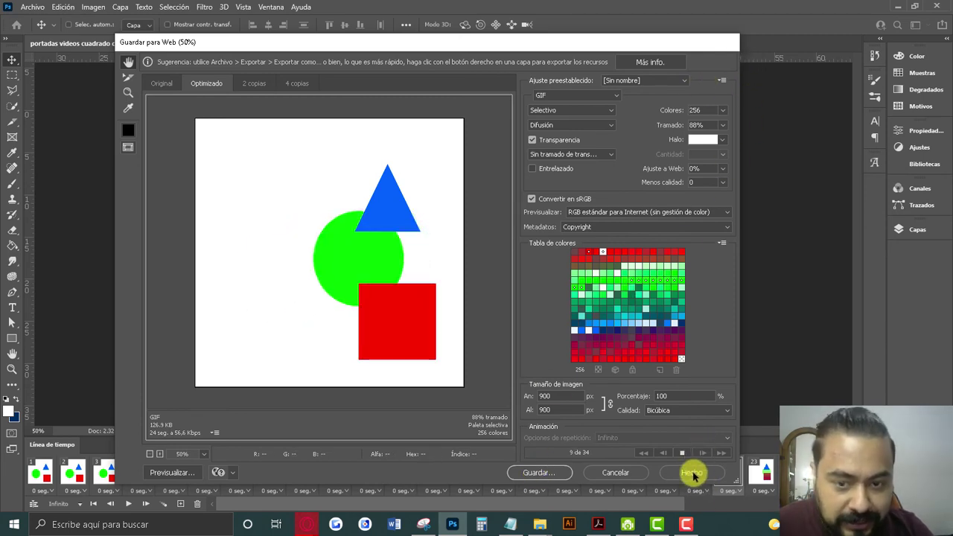
click(692, 473)
click(34, 7)
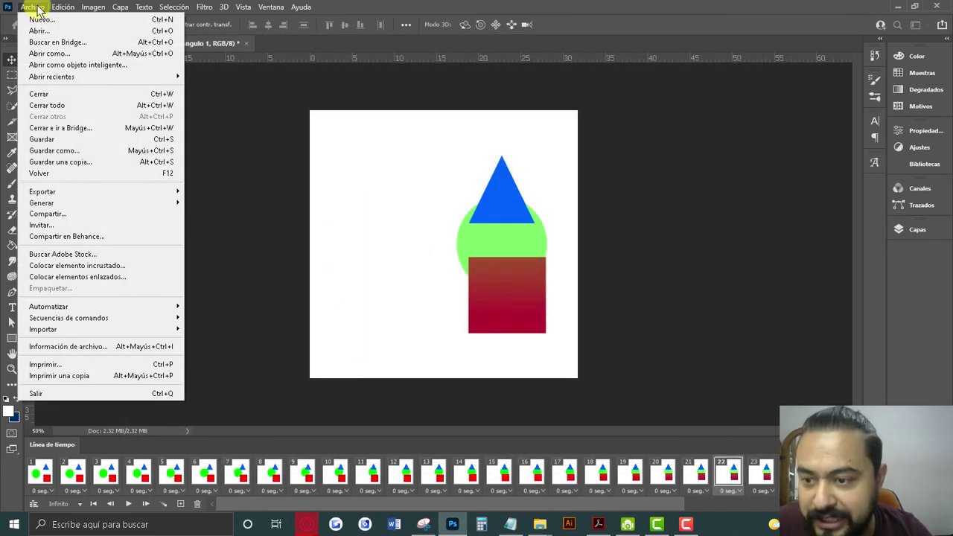
mouse_move(43, 191)
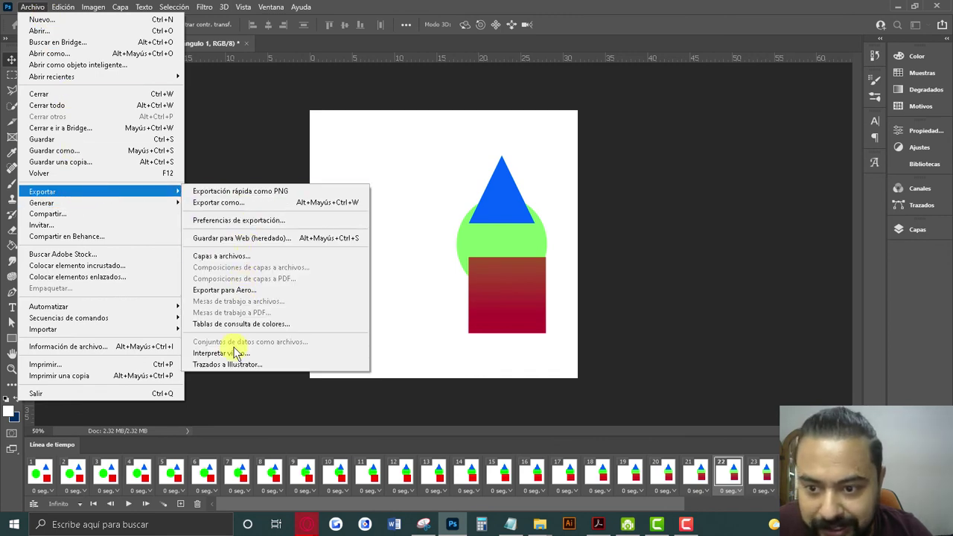
Step: Set up 'portadas videos cuadrado copia.mp4' render: Adobe Media Encoder, H.264, Calidad alta
click(233, 353)
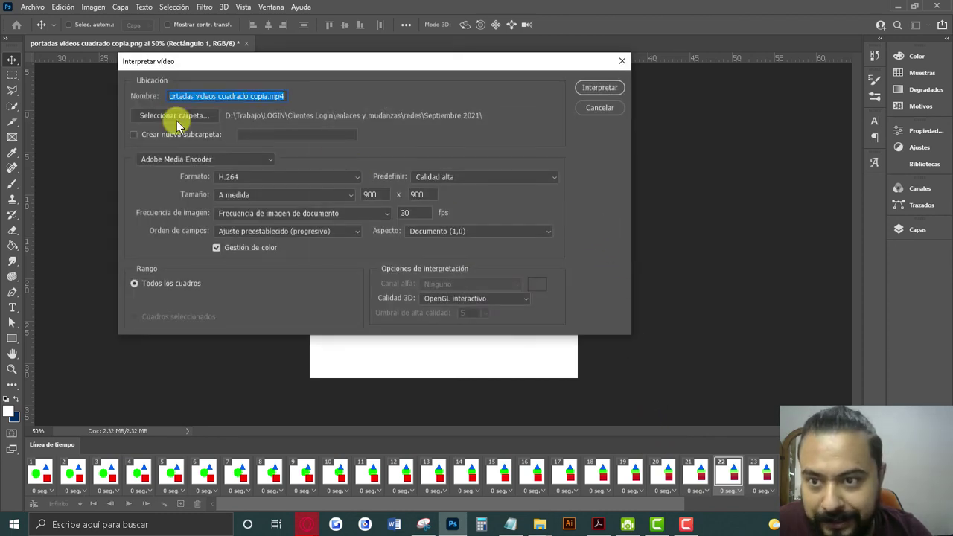
click(193, 96)
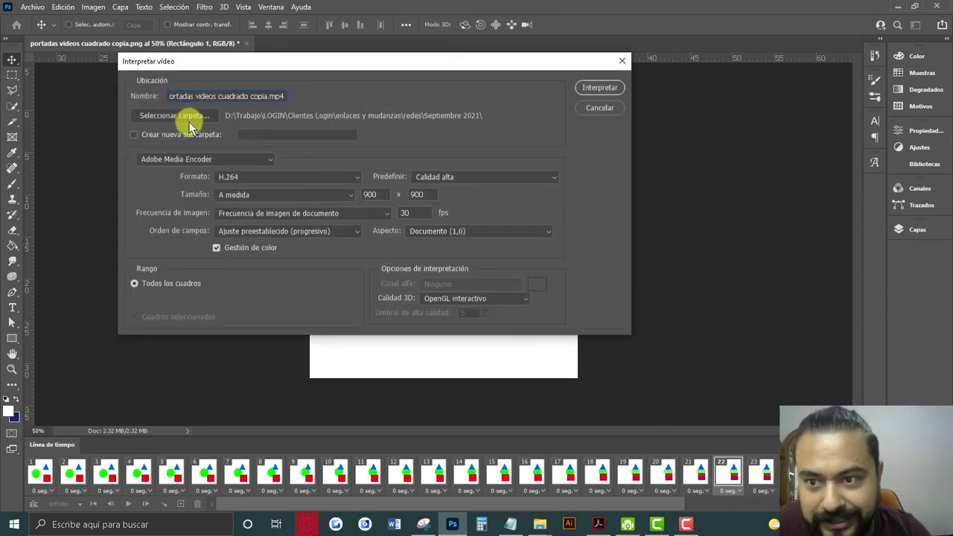
click(266, 154)
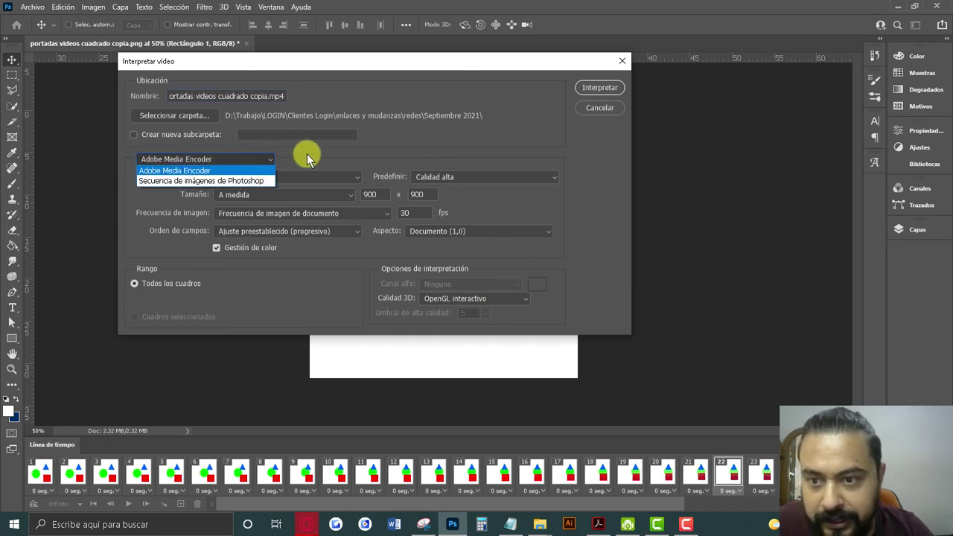
click(231, 169)
click(328, 179)
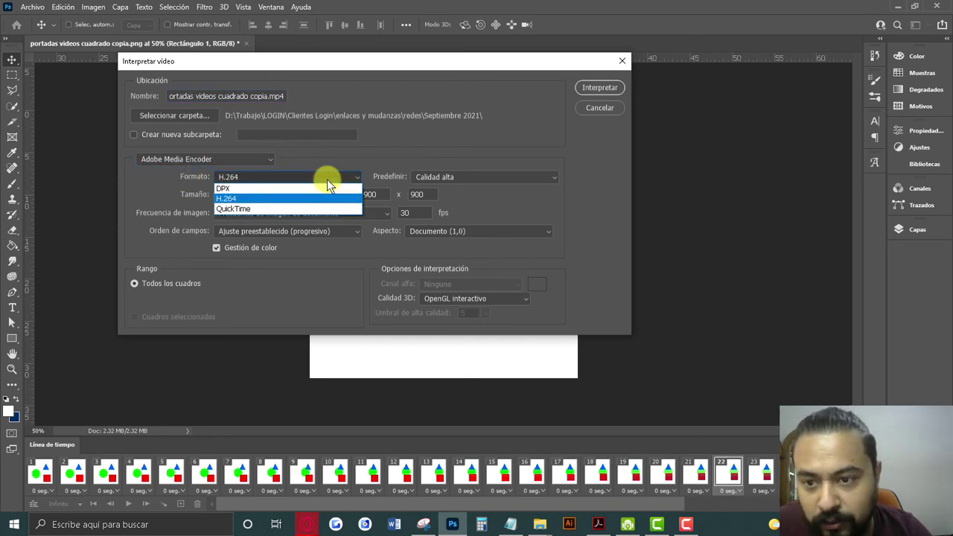
click(383, 165)
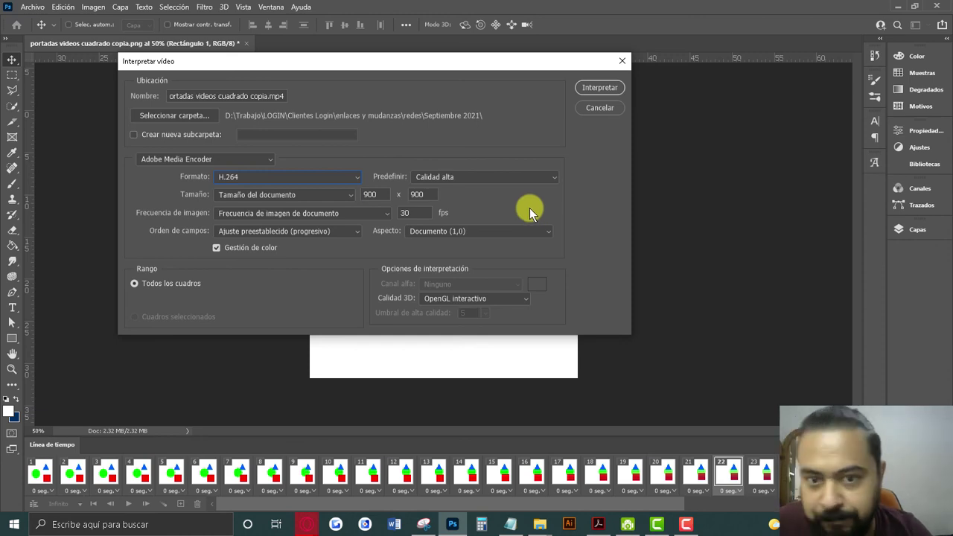
click(550, 177)
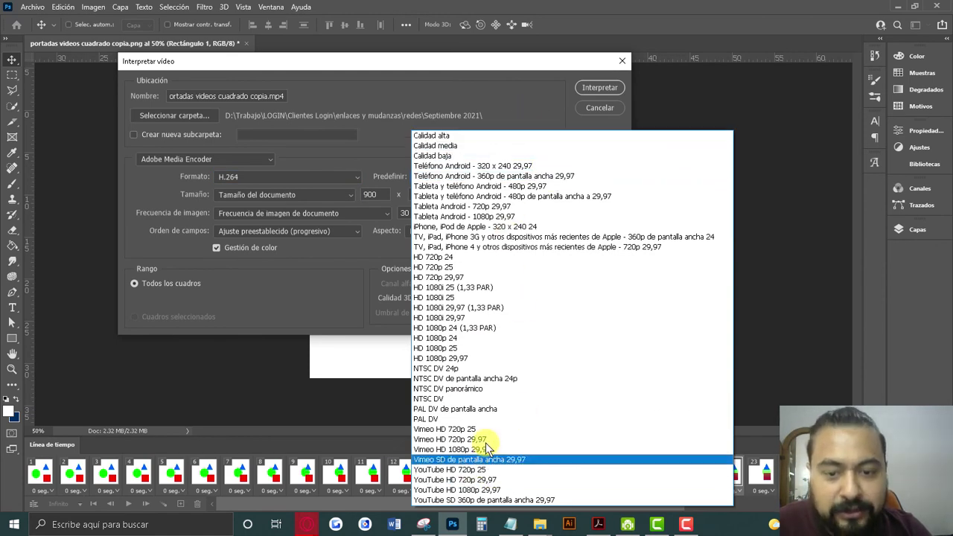
click(534, 102)
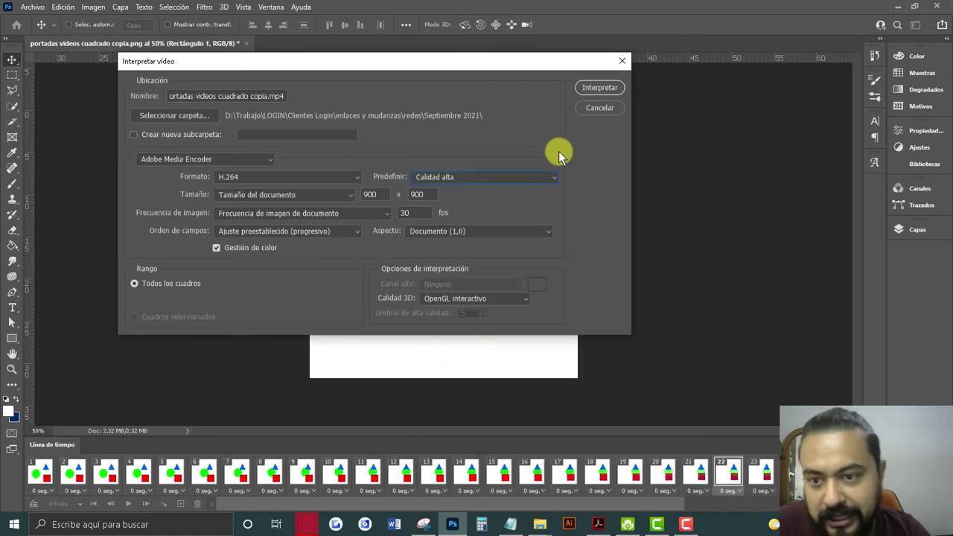